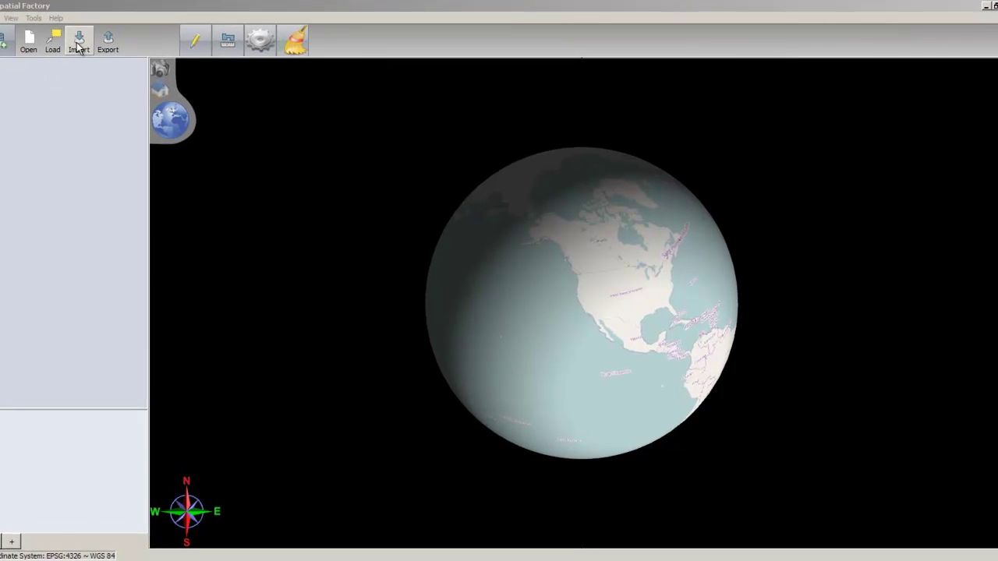
- Import the Structure layer from C:\ESRI Geodatabases\Sample Electric GIS Database\GEC_07222009_trimmed.mdb as a personal geodatabase
left_click(93, 49)
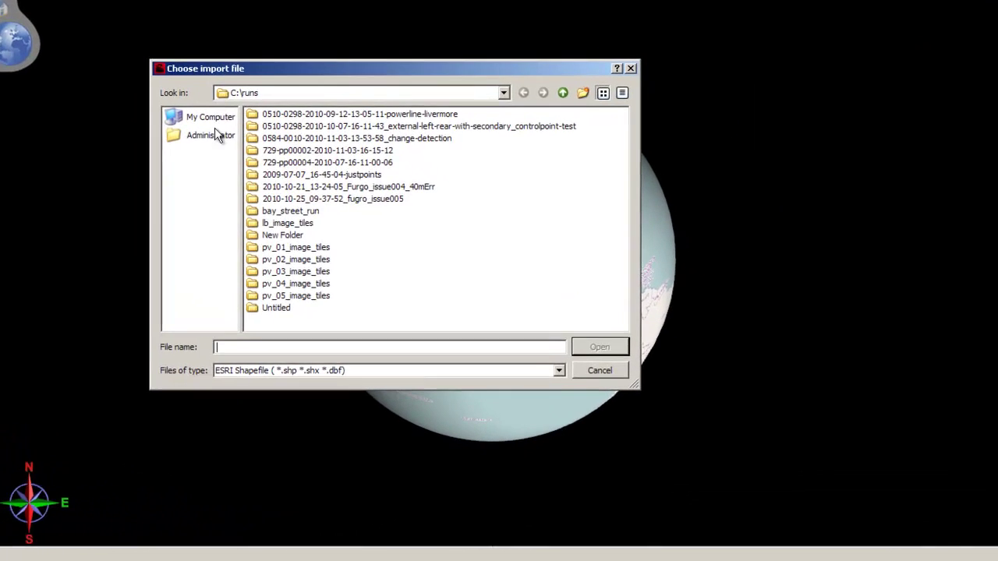
left_click(308, 164)
double_click(225, 104)
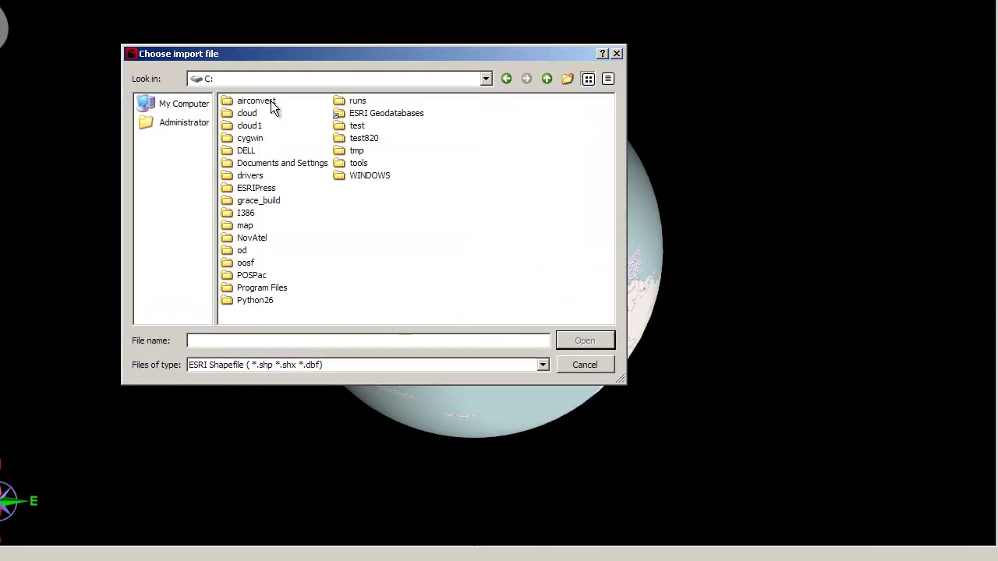
double_click(359, 114)
double_click(321, 139)
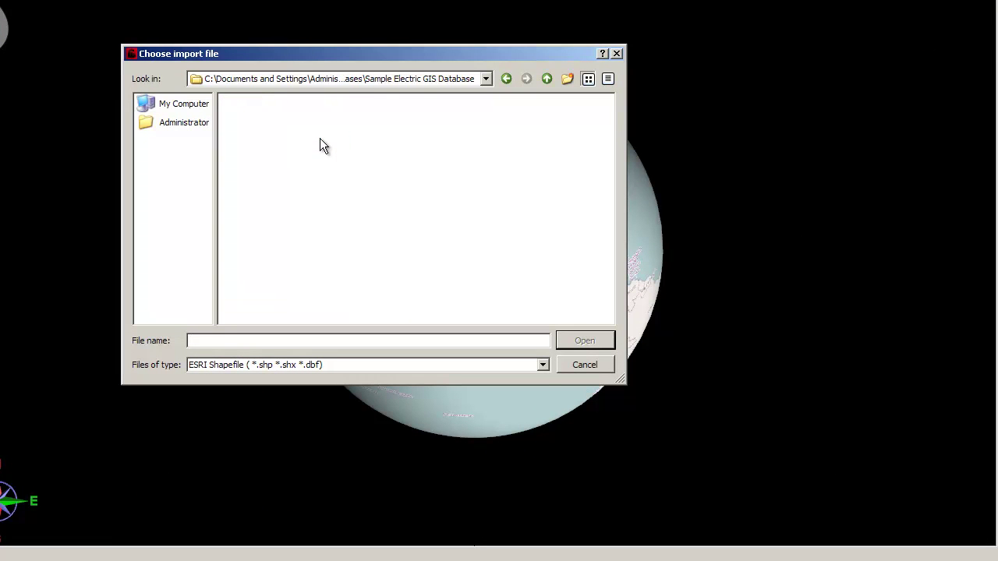
left_click(543, 365)
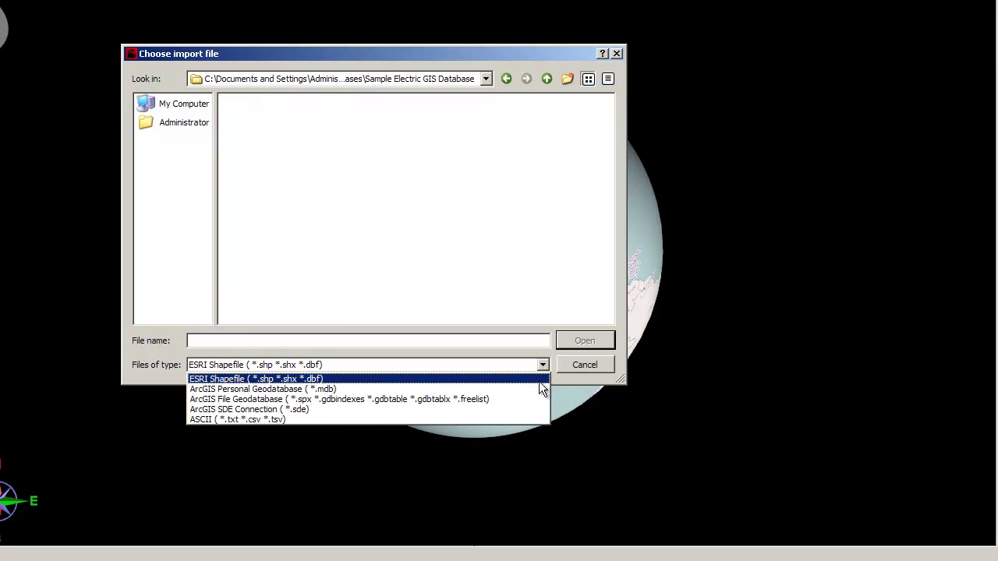
left_click(539, 389)
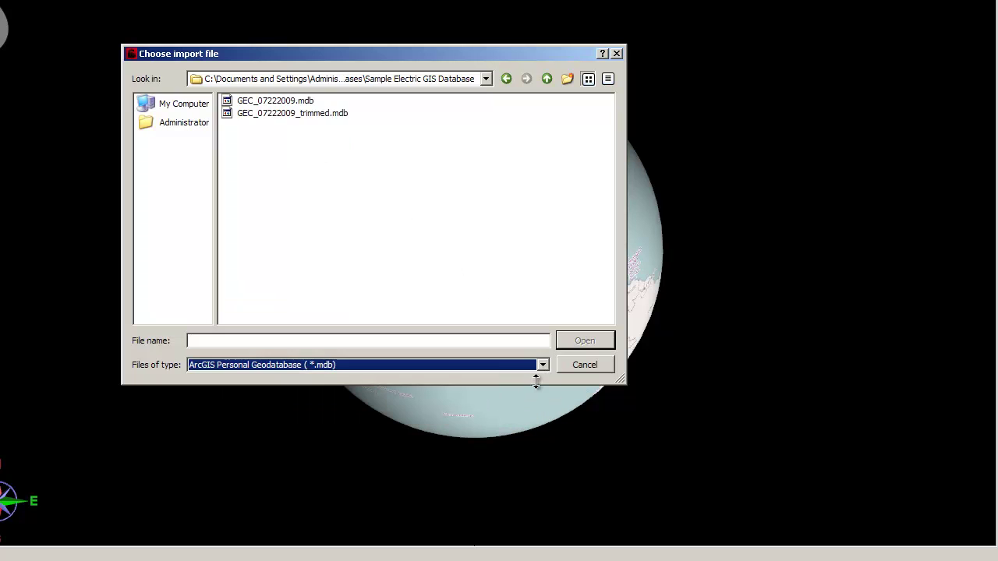
left_click(336, 116)
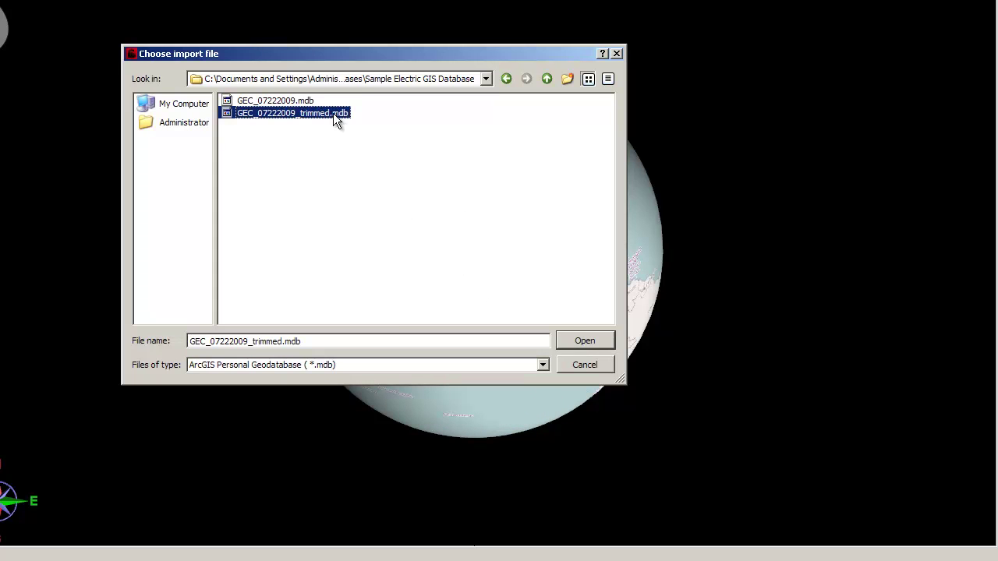
left_click(584, 341)
left_click(800, 211)
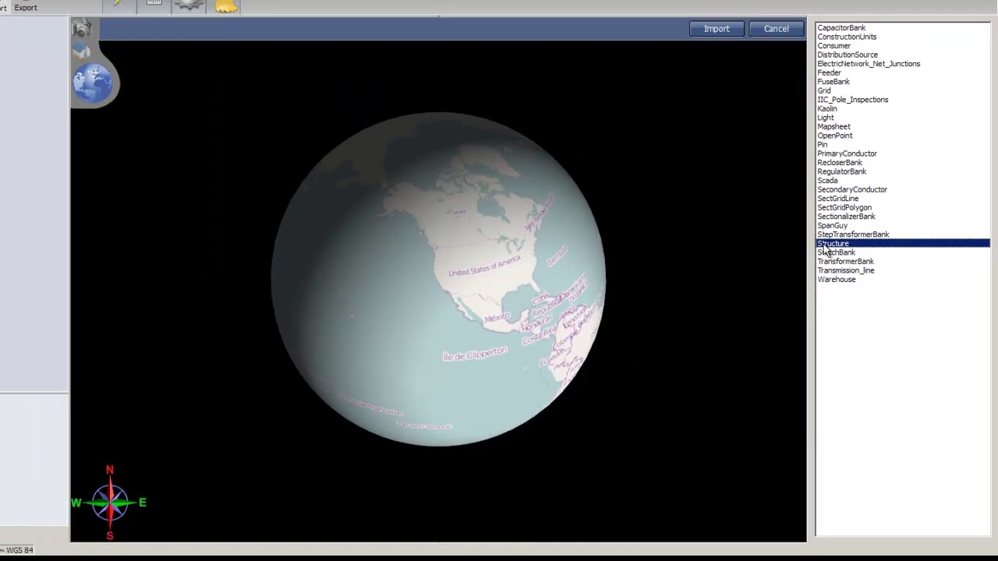
left_click(740, 76)
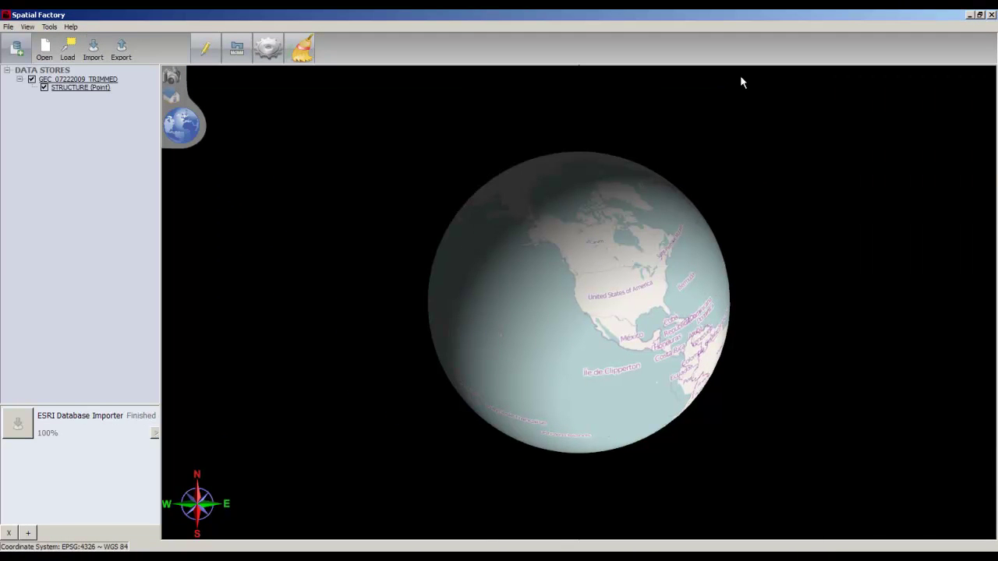
- Open the bay_street_run run from C:\runs and zoom in on its trajectory
left_click(44, 49)
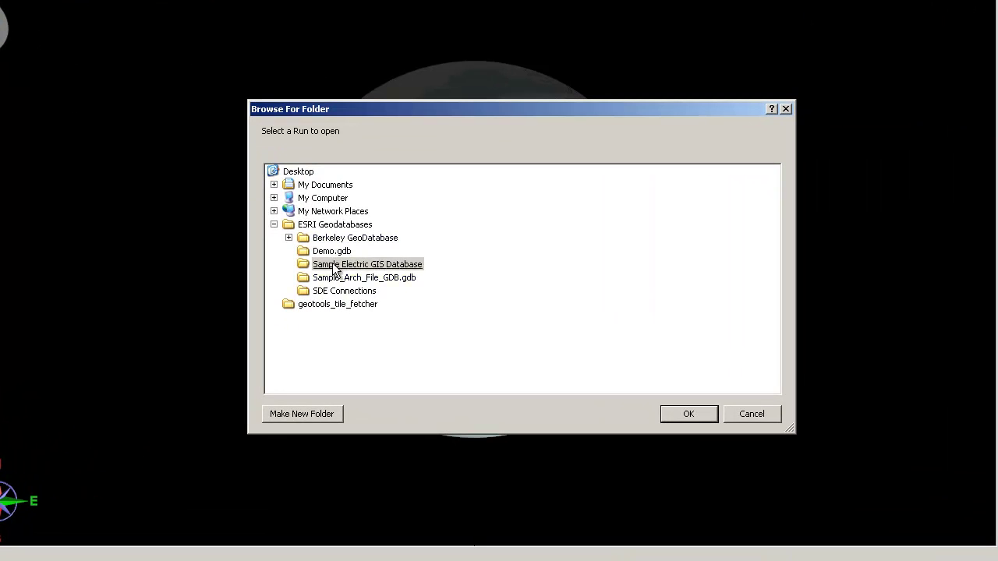
left_click(339, 199)
double_click(339, 200)
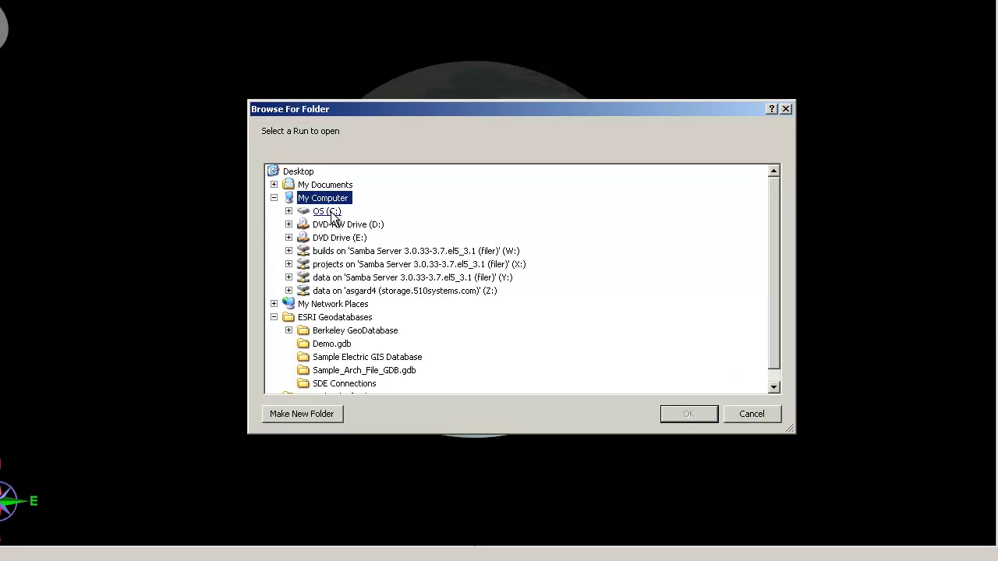
double_click(329, 212)
scroll(339, 287, "down", 2)
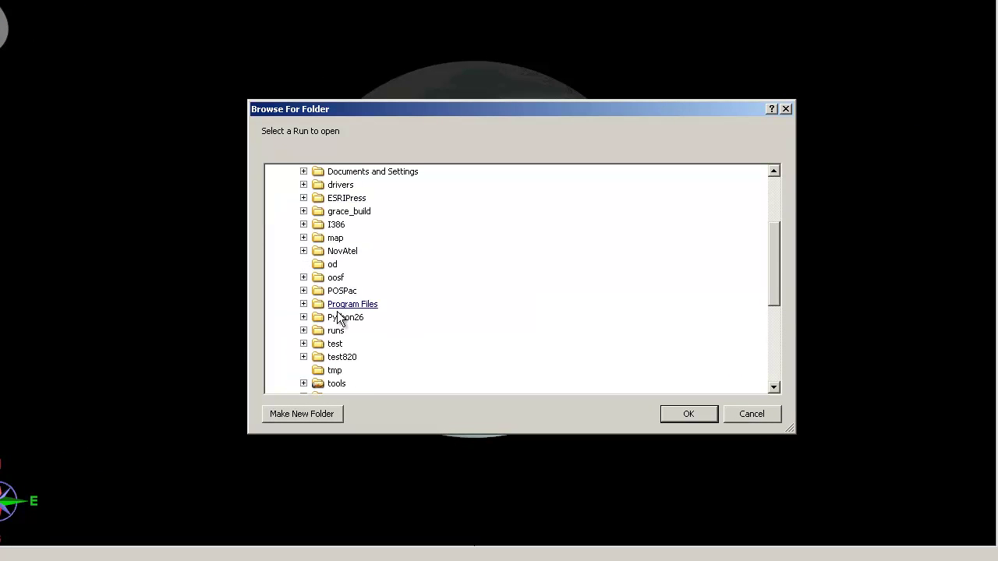
double_click(346, 329)
double_click(371, 291)
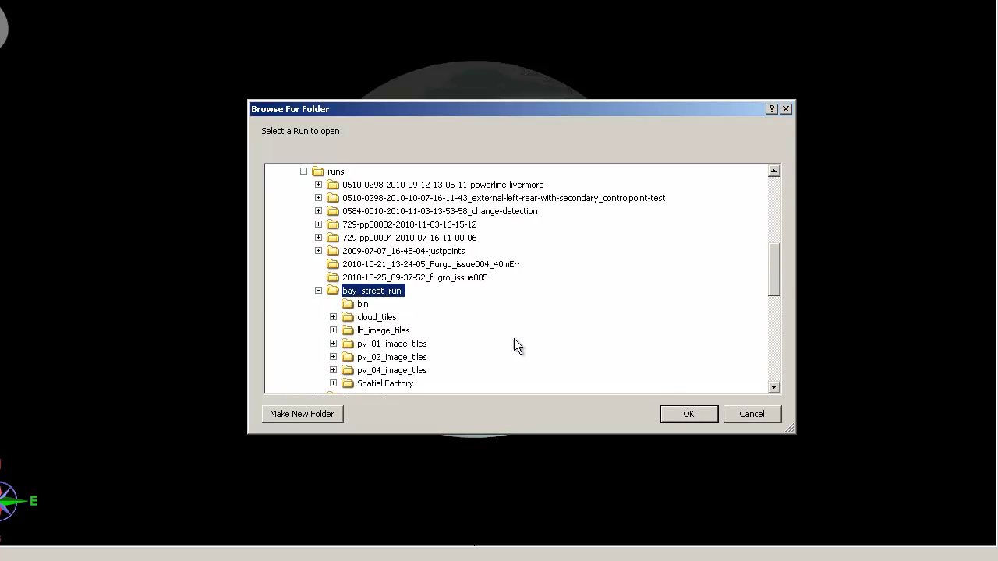
left_click(667, 409)
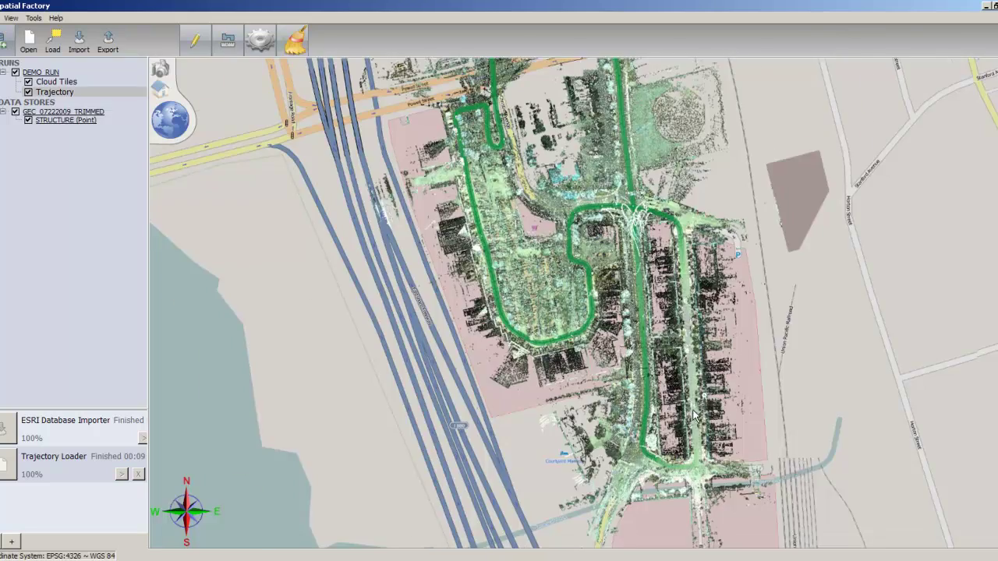
scroll(694, 417, "up", 2)
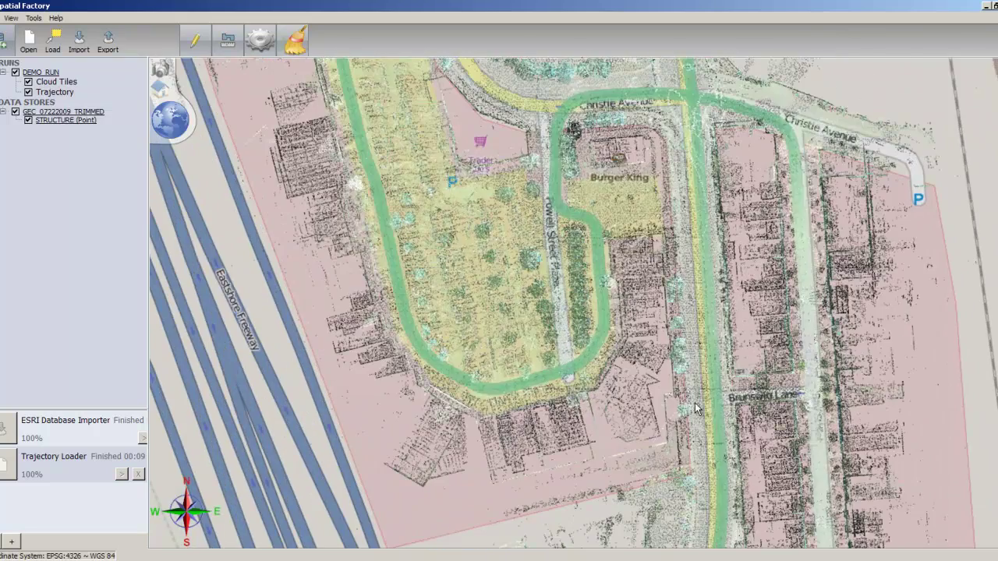
scroll(672, 369, "up", 1)
scroll(551, 299, "up", 3)
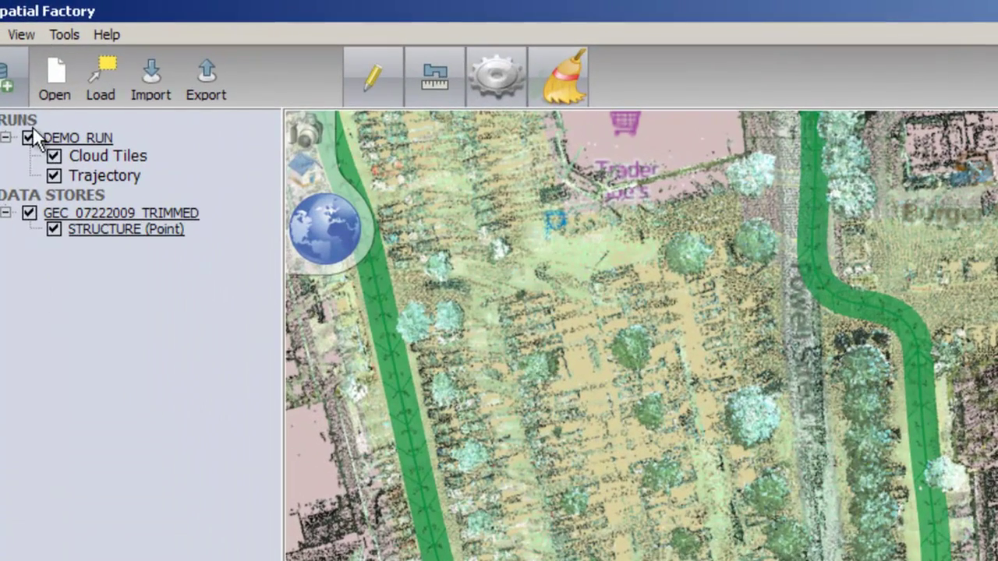
- Turn off Cloud Tiles, then mark a two-point trajectory stretch near Brunswig Lane and load its data
left_click(54, 155)
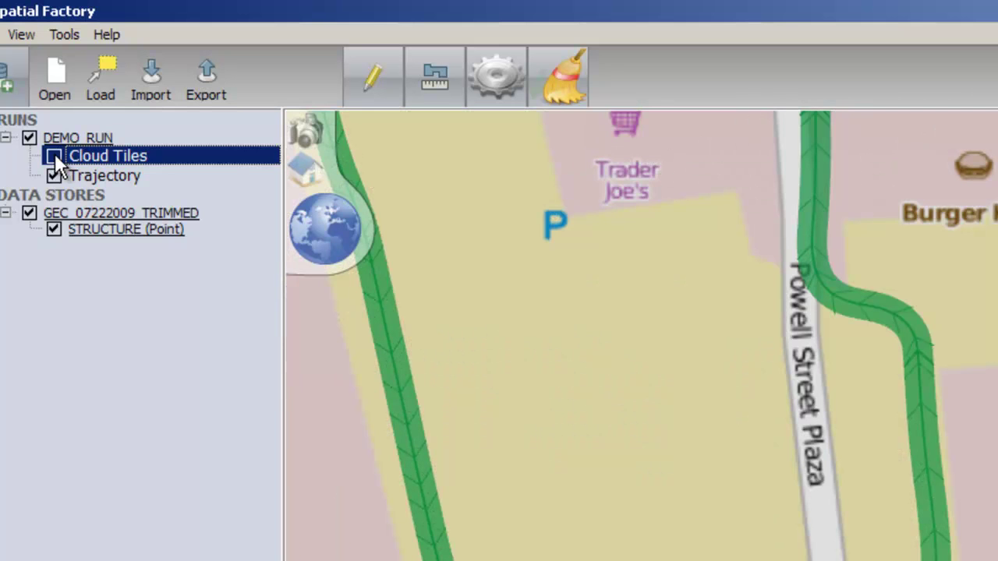
left_click(102, 99)
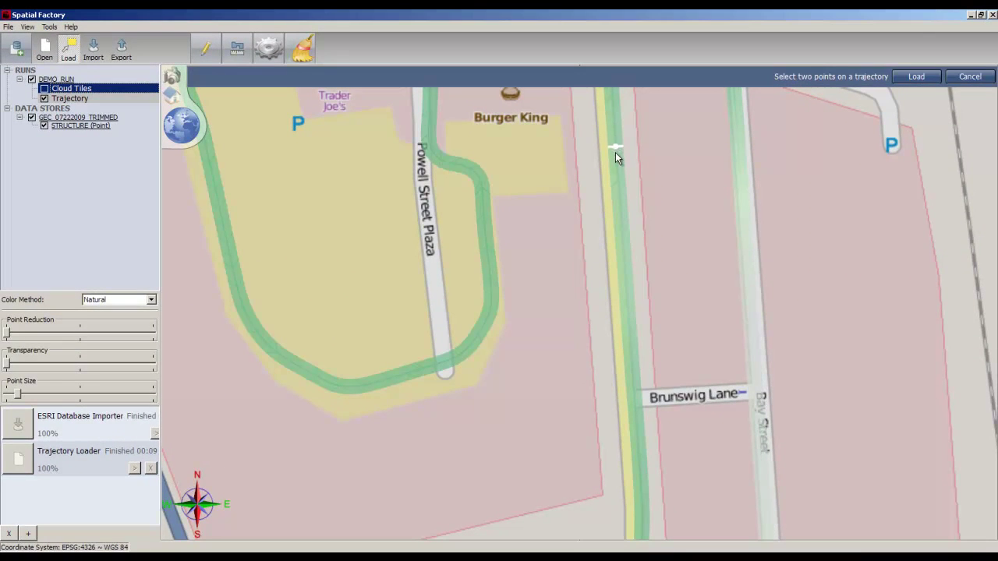
left_click(616, 154)
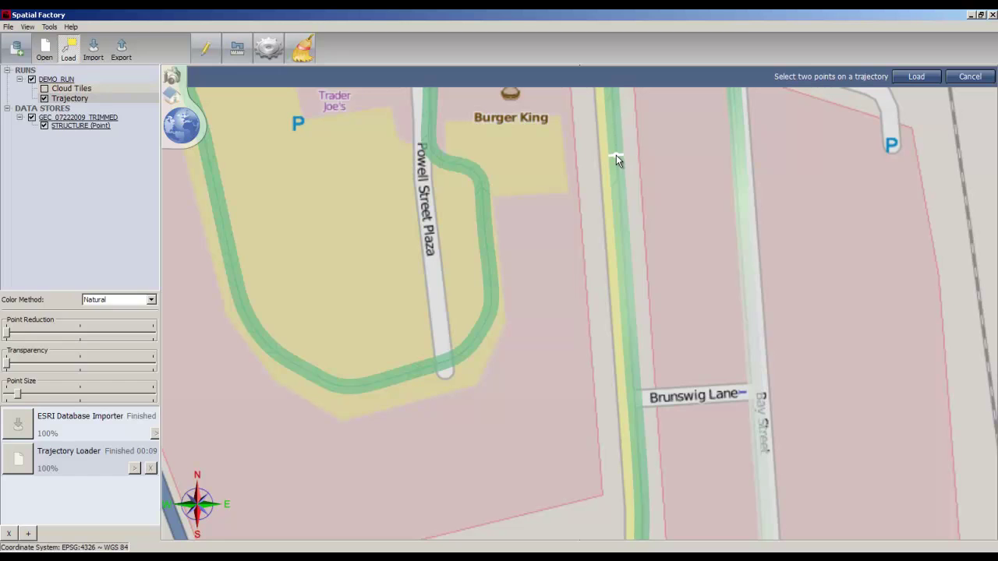
left_click(641, 414)
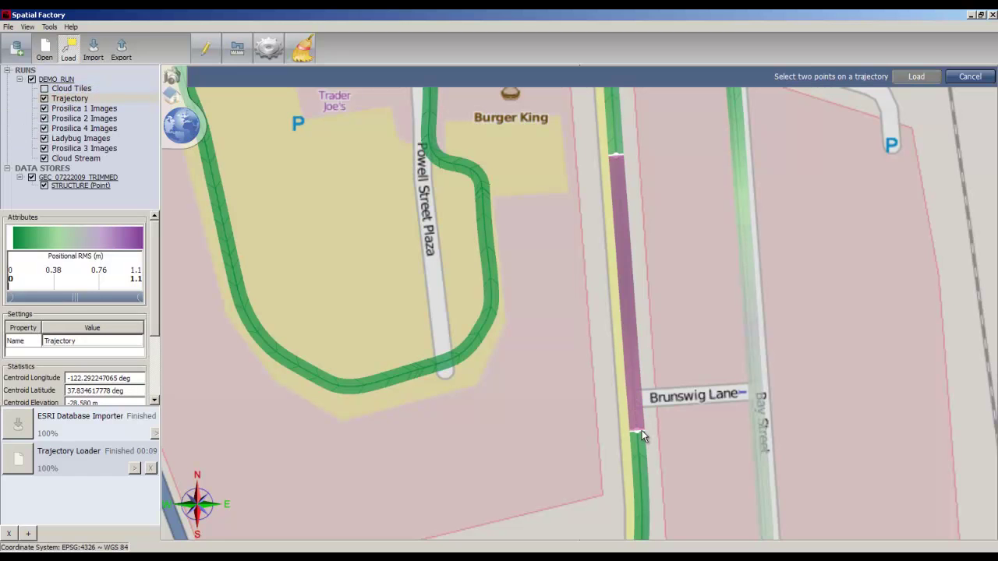
left_click(910, 79)
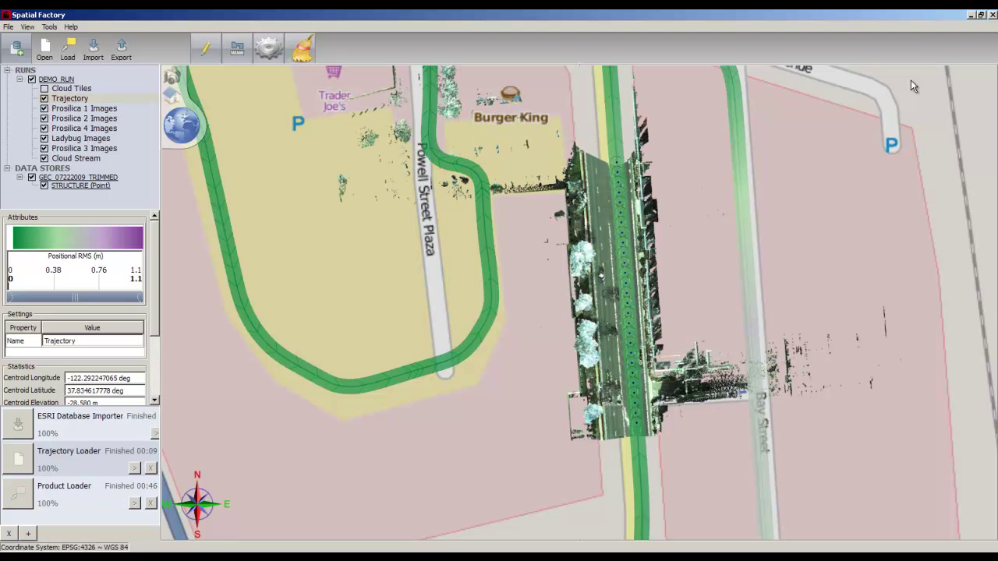
- Switch to the 3D point cloud and fly down to a street-level photo of the Bay Street storefronts
left_click(171, 95)
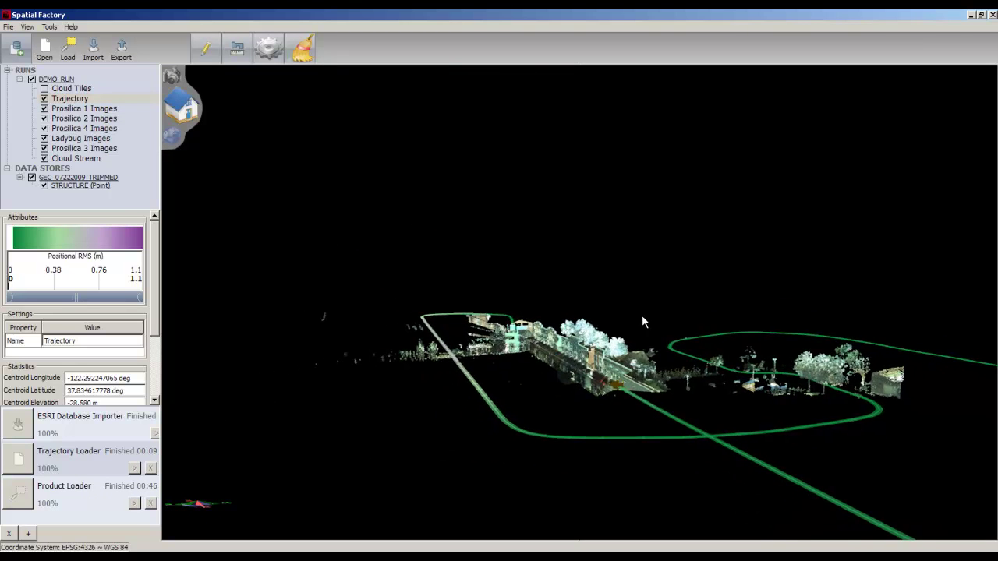
scroll(634, 319, "up", 3)
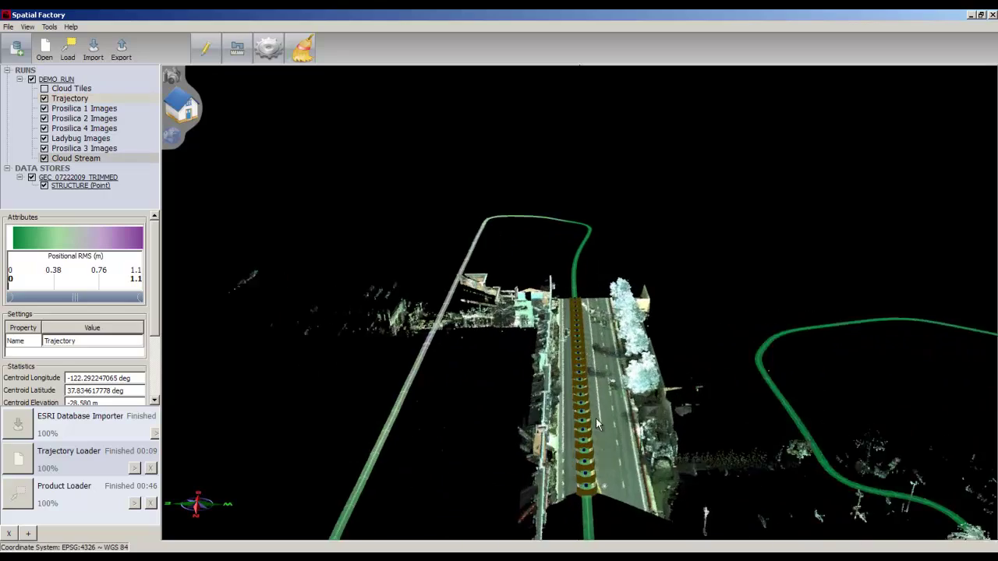
scroll(597, 424, "up", 5)
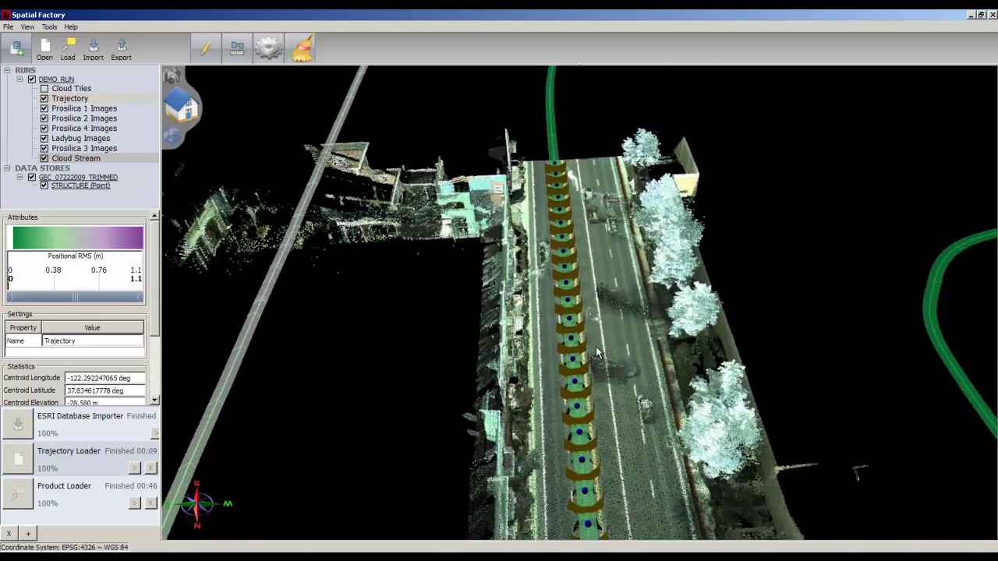
scroll(597, 353, "up", 3)
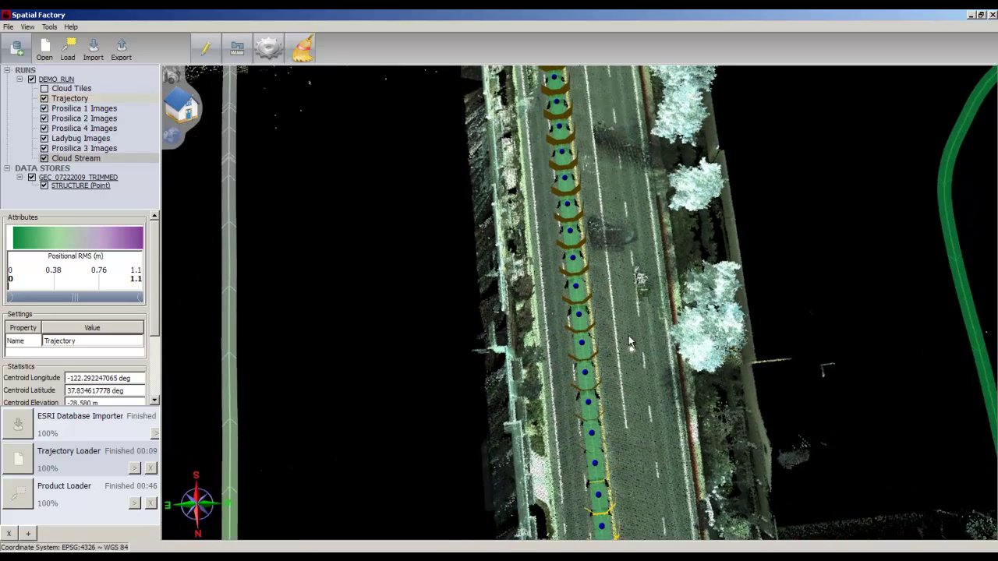
scroll(658, 359, "up", 3)
left_click_drag(663, 349, 672, 470)
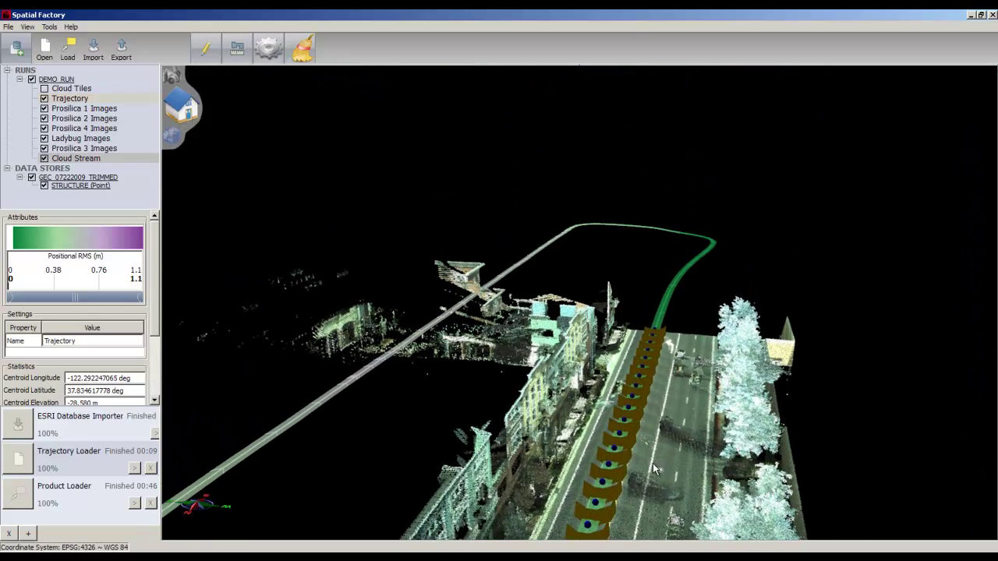
double_click(608, 463)
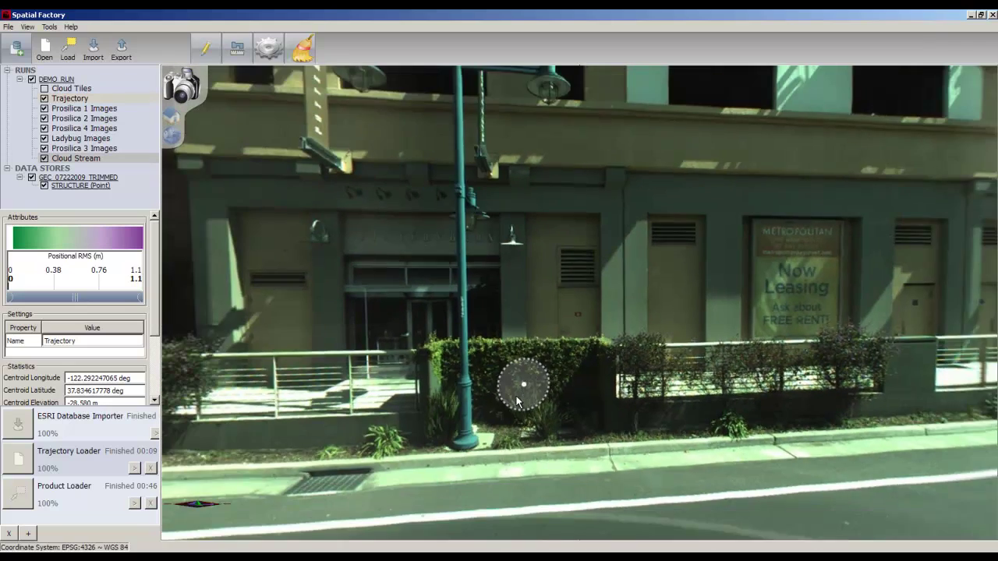
left_click(515, 395)
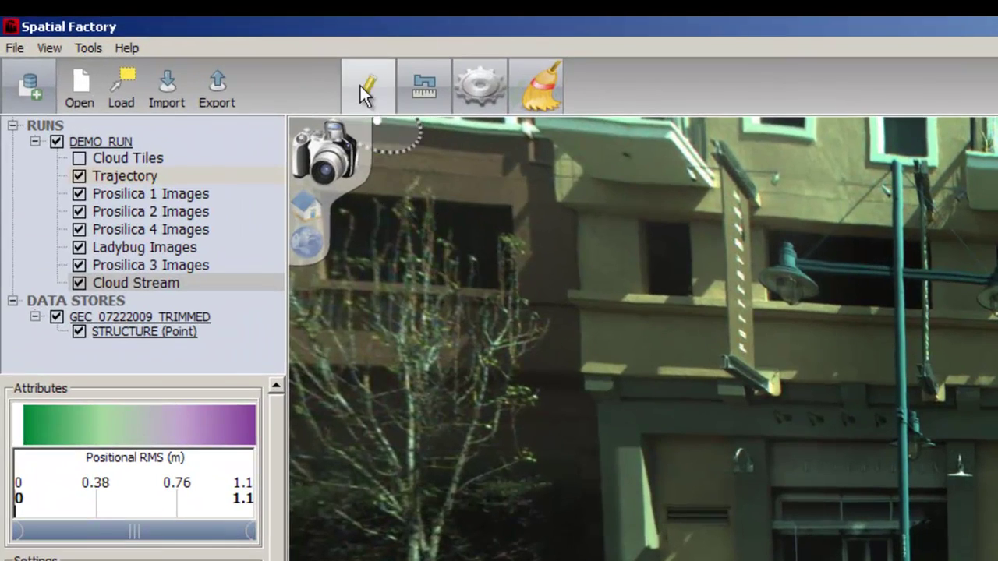
- Place a Structure-categorized point at the light pole's base, creating Point 1
left_click(204, 48)
left_click(134, 87)
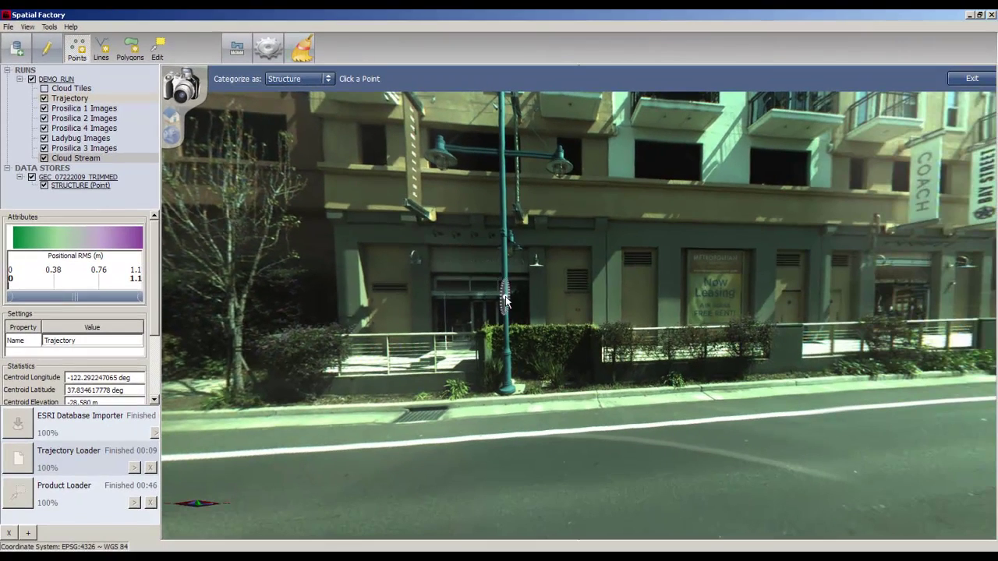
left_click(505, 301)
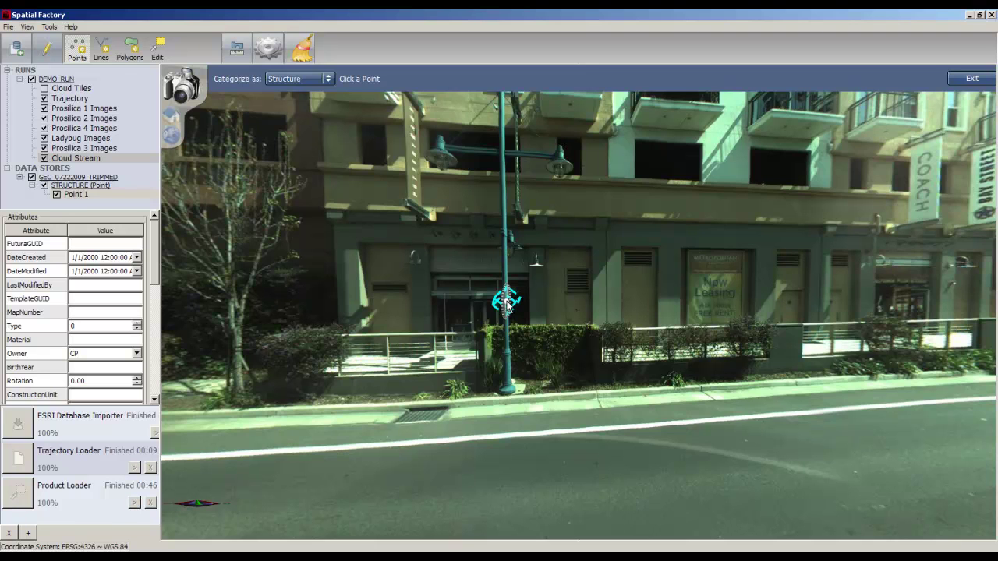
- Set Point 1's DateModified to 5/2/2011 using the calendar picker
left_click(506, 304)
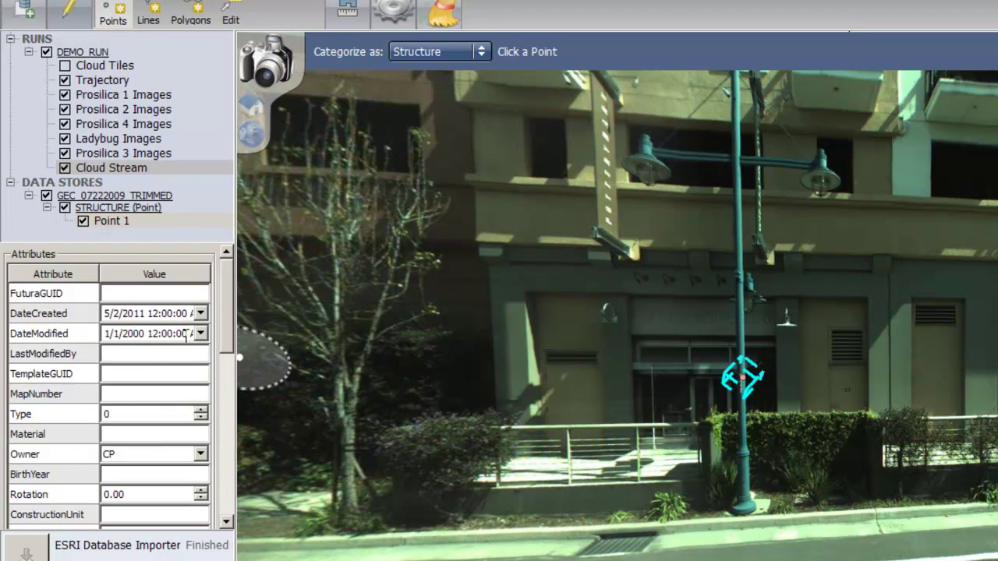
left_click(201, 333)
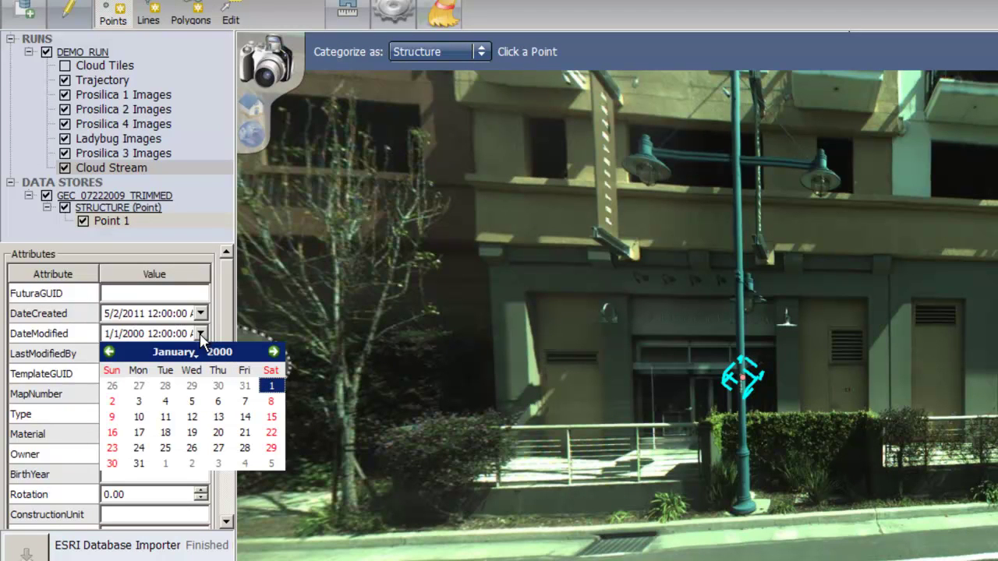
left_click(194, 352)
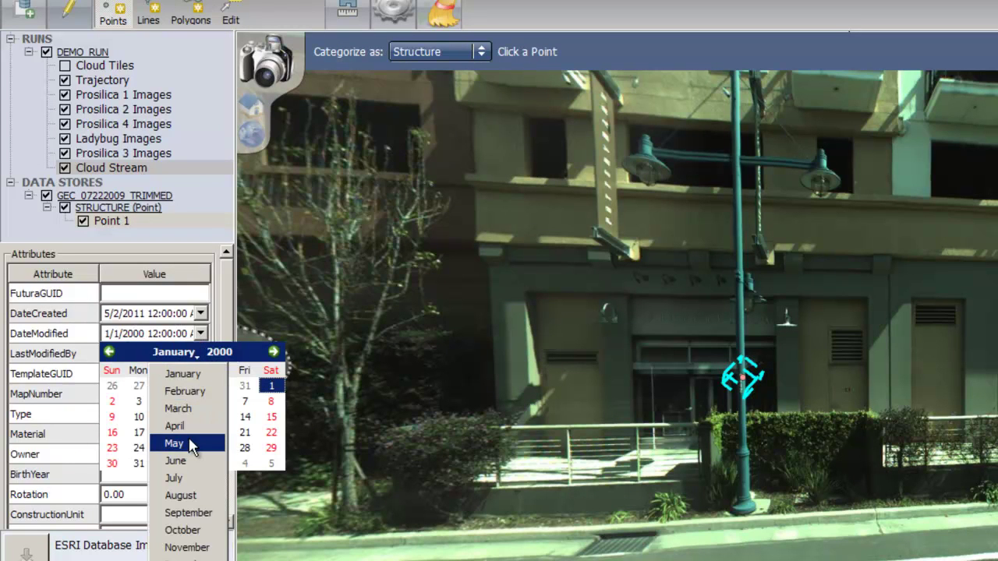
left_click(193, 444)
left_click(207, 352)
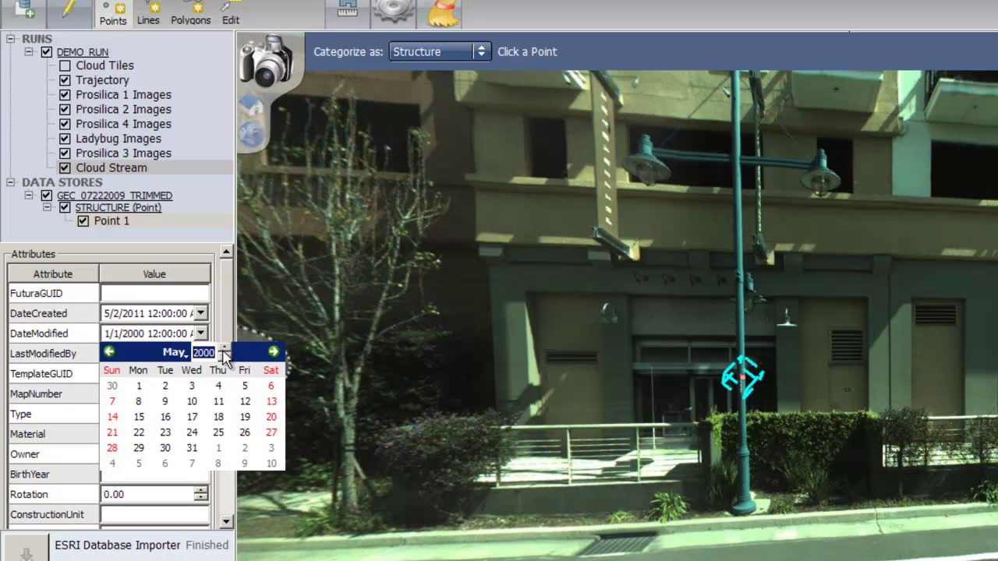
left_click(224, 349)
left_click(223, 350)
left_click(224, 349)
left_click(224, 349)
left_click(223, 349)
left_click(223, 349)
left_click(141, 400)
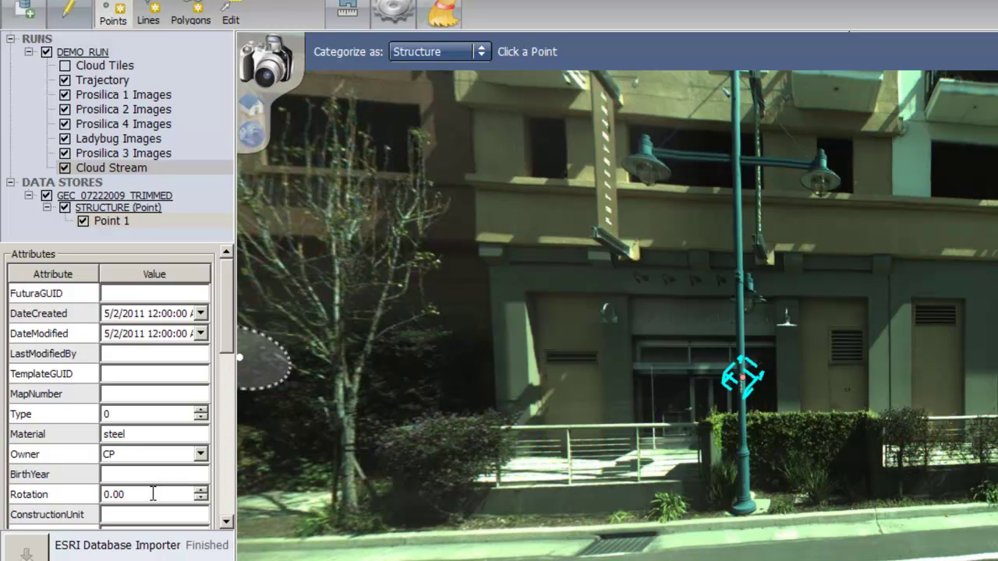
- Set Rotation to 90 and POLETYPE to LightPole
left_click_drag(153, 494, 70, 494)
type("90")
left_click_drag(230, 351, 226, 412)
left_click(201, 395)
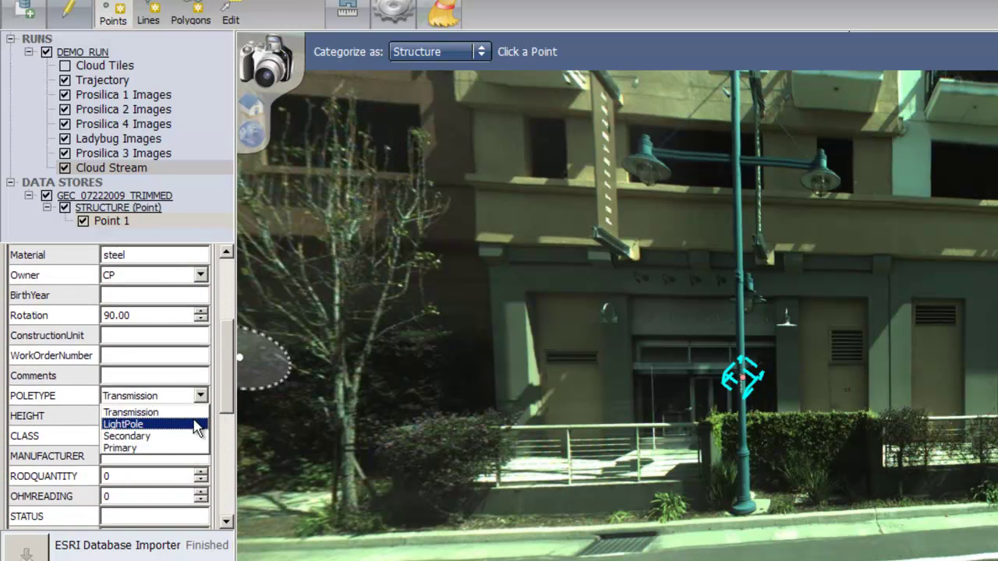
left_click(195, 427)
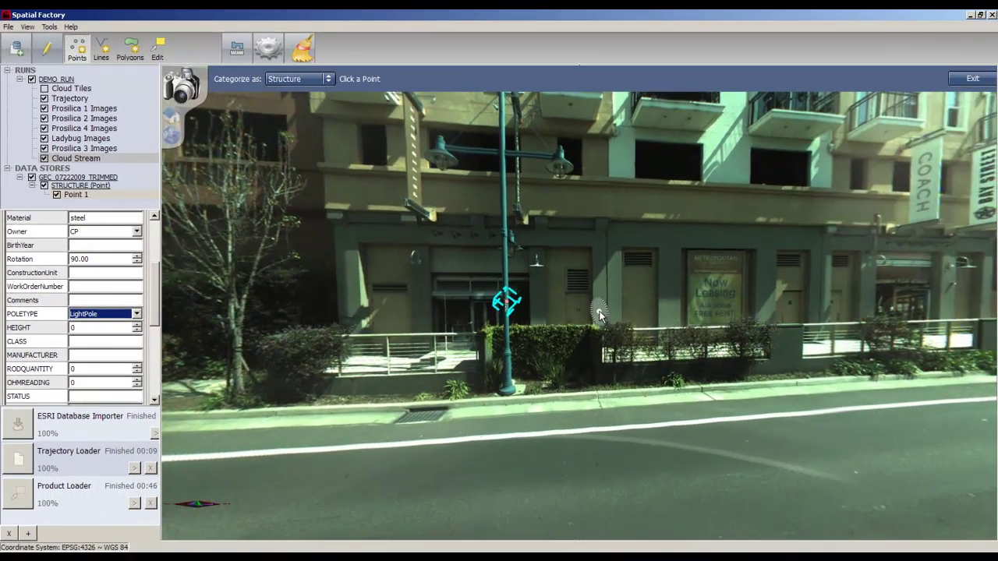
- Measure the light pole from top to base (7.752 m) and keep it as Distance Measure 1
left_click(243, 45)
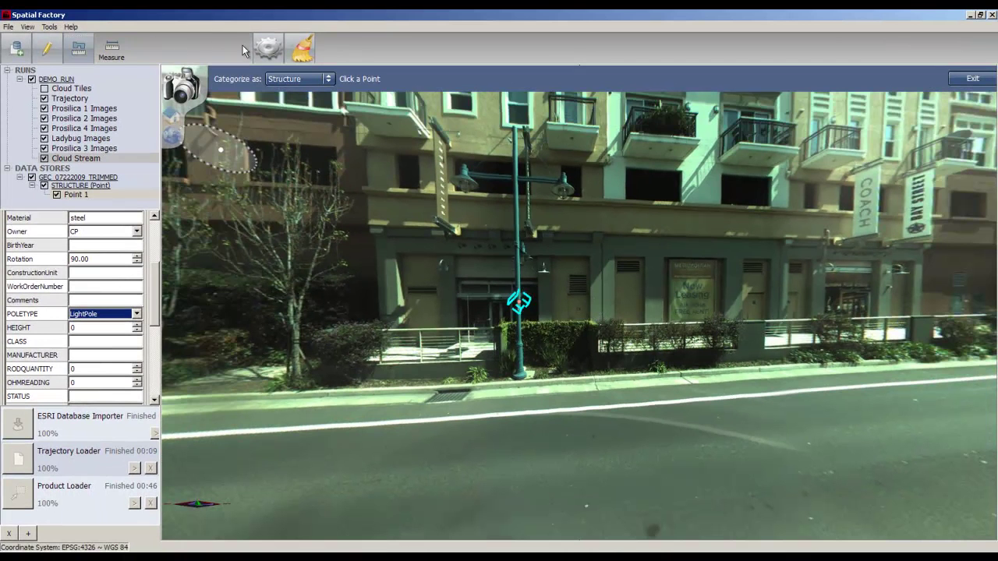
left_click(112, 48)
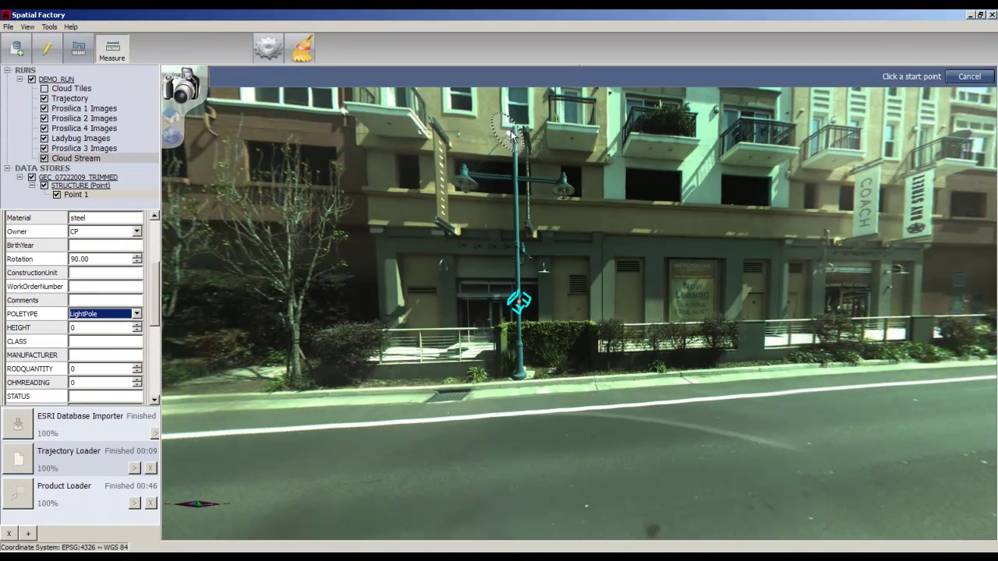
left_click(514, 129)
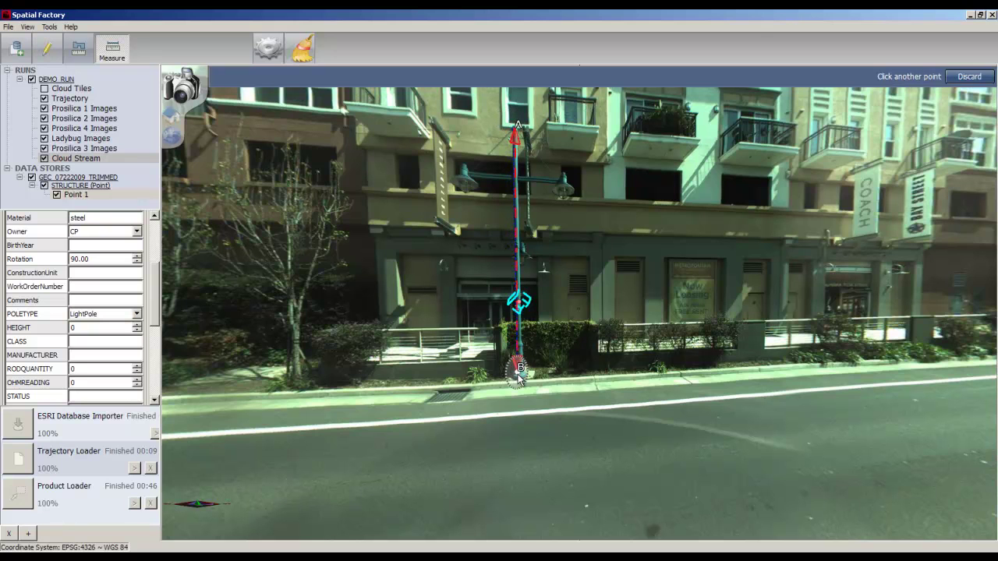
left_click(518, 378)
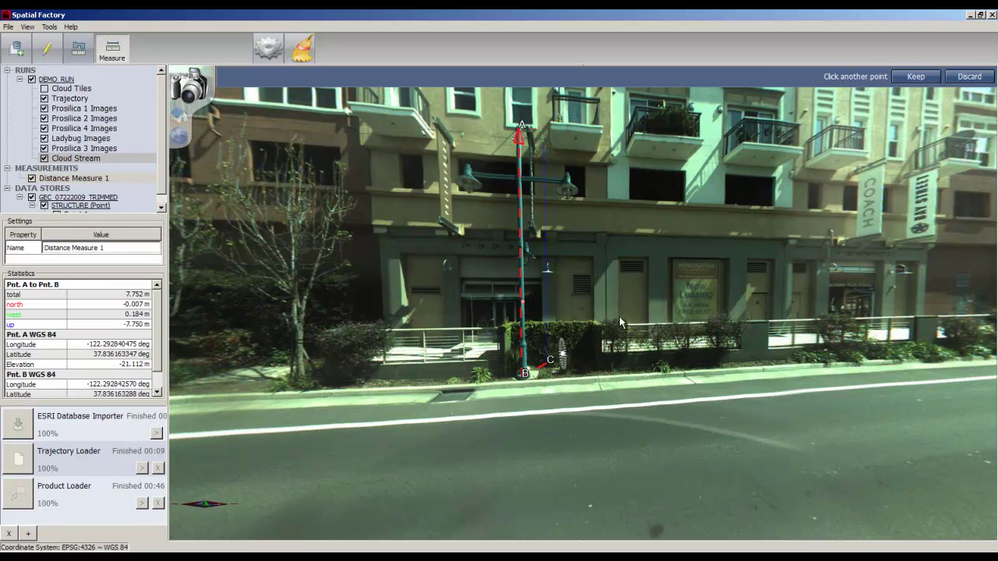
left_click(916, 76)
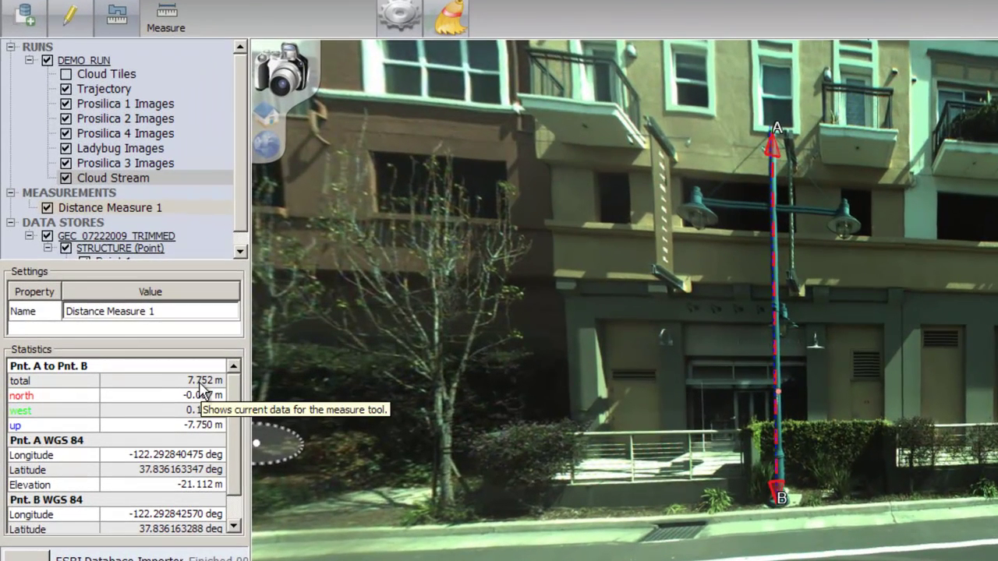
left_click_drag(246, 224, 244, 236)
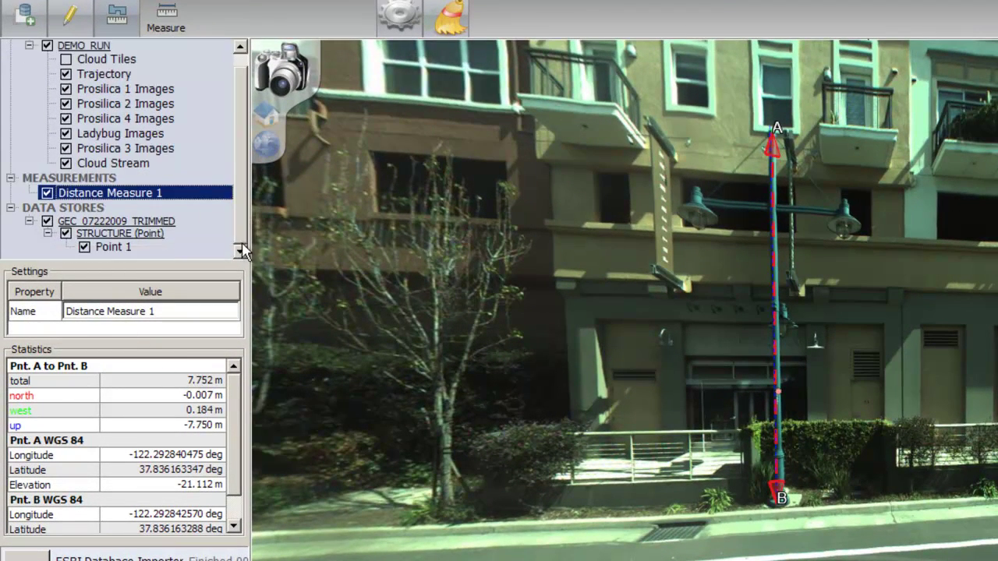
- Enter HEIGHT 775 for Point 1 and rename it Lightpole 1
left_click(121, 247)
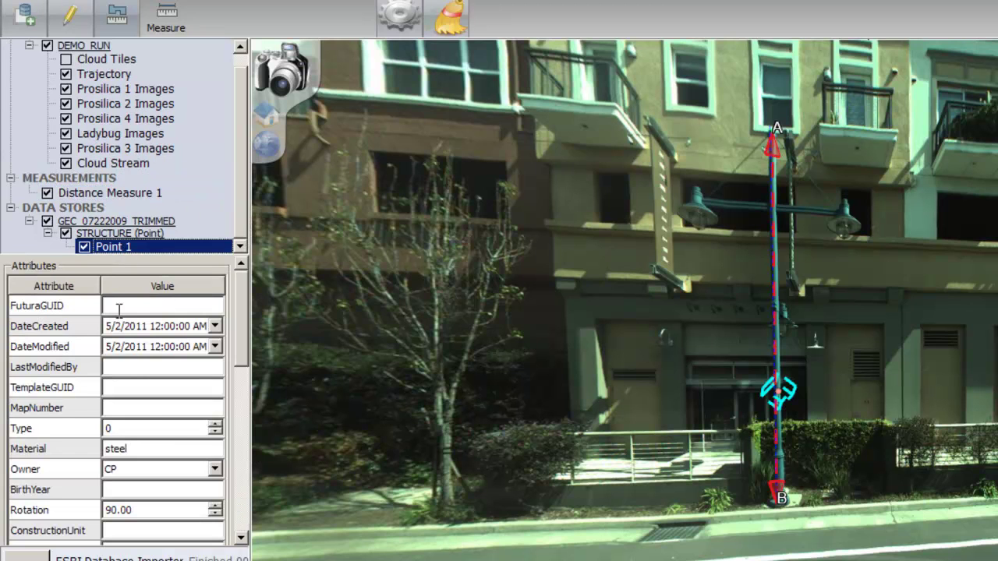
left_click(244, 373)
left_click_drag(243, 373, 241, 439)
left_click_drag(133, 398, 102, 397)
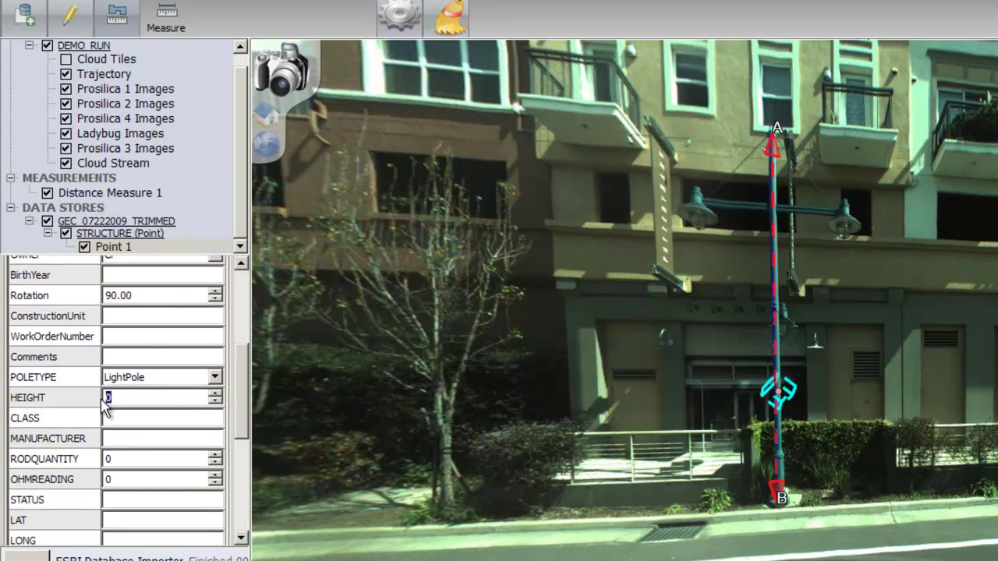
type("775")
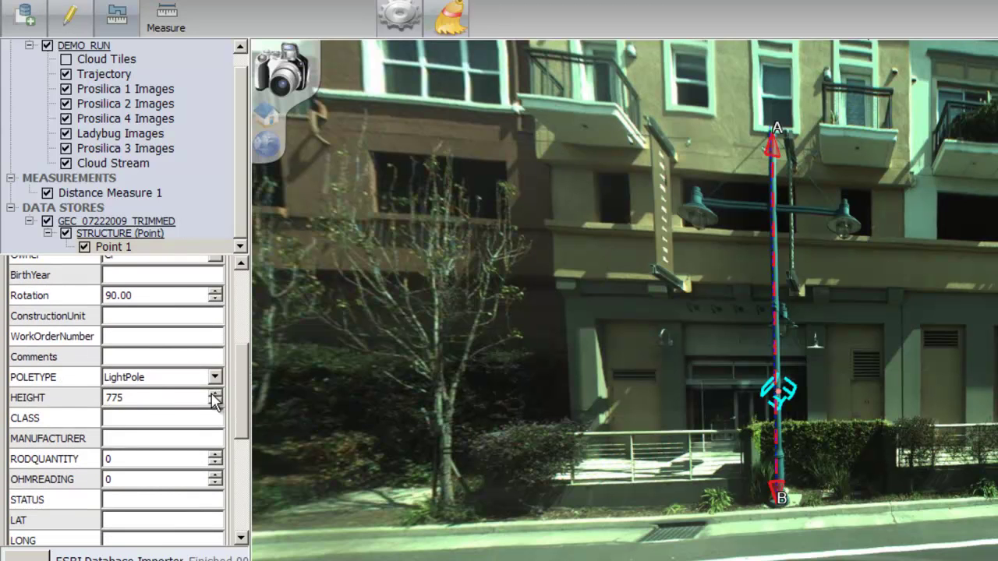
left_click_drag(242, 400, 241, 473)
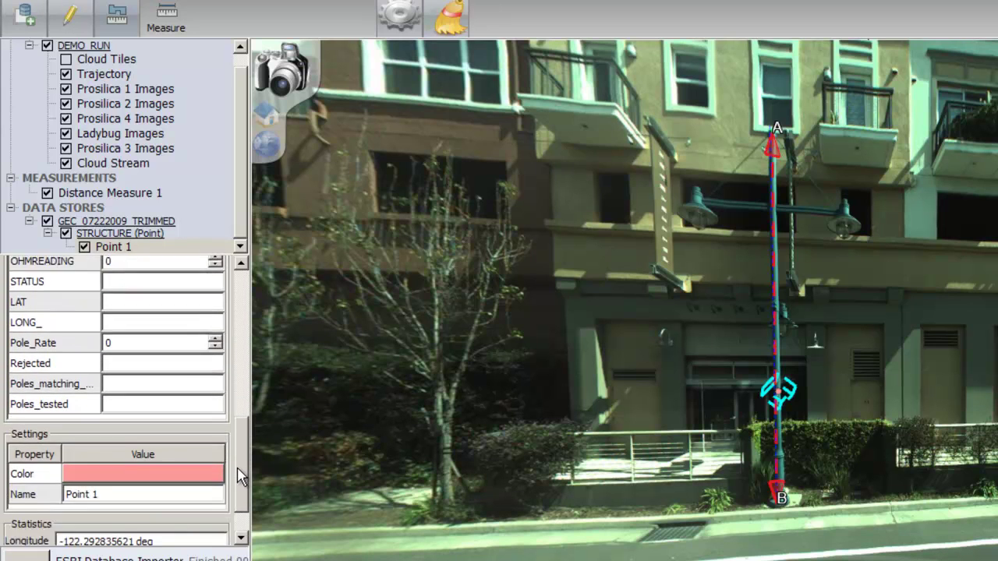
scroll(151, 475, "down", 1)
left_click(50, 441)
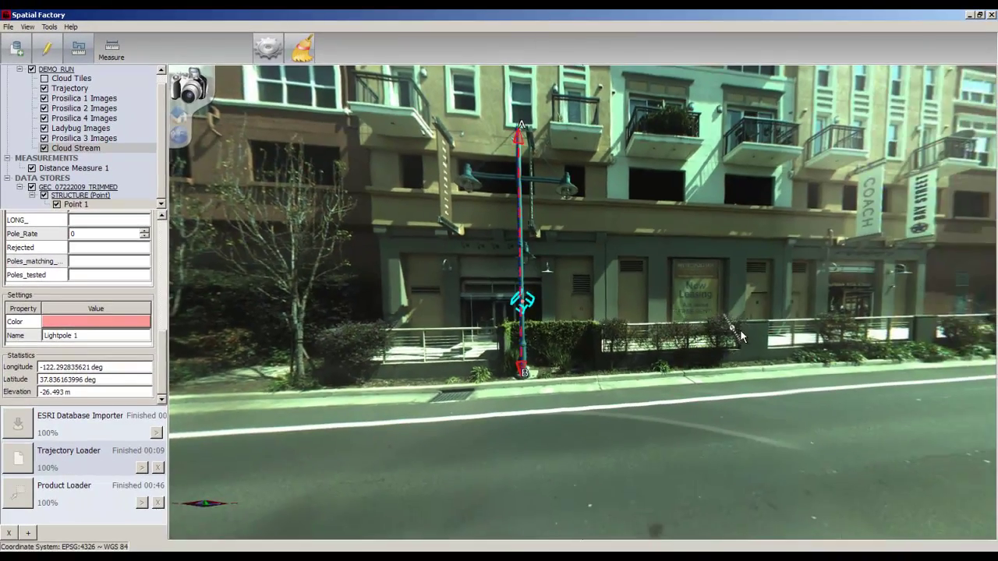
left_click_drag(741, 336, 361, 325)
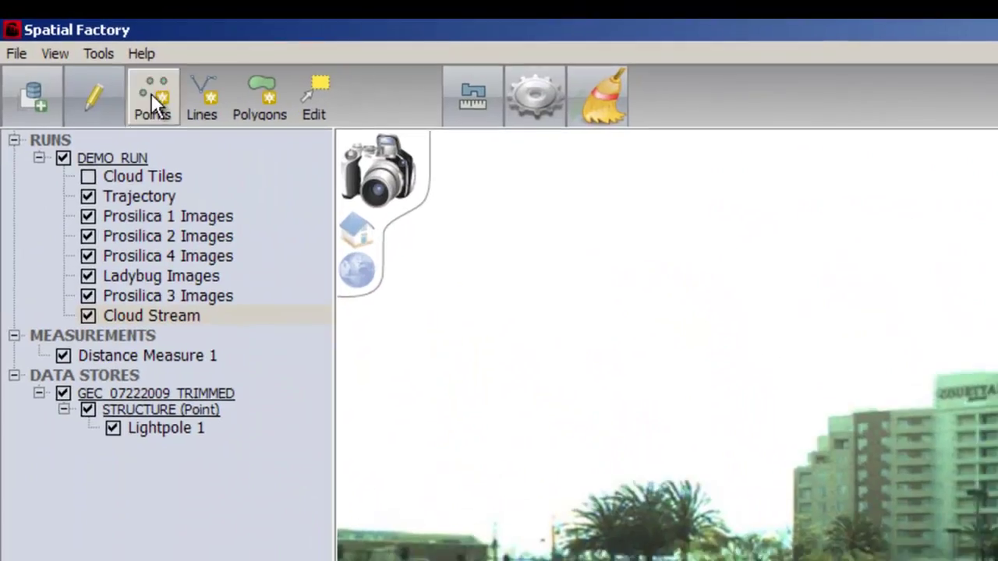
- Place a structure point on the second light pole and name it Lightpole 2
left_click(151, 94)
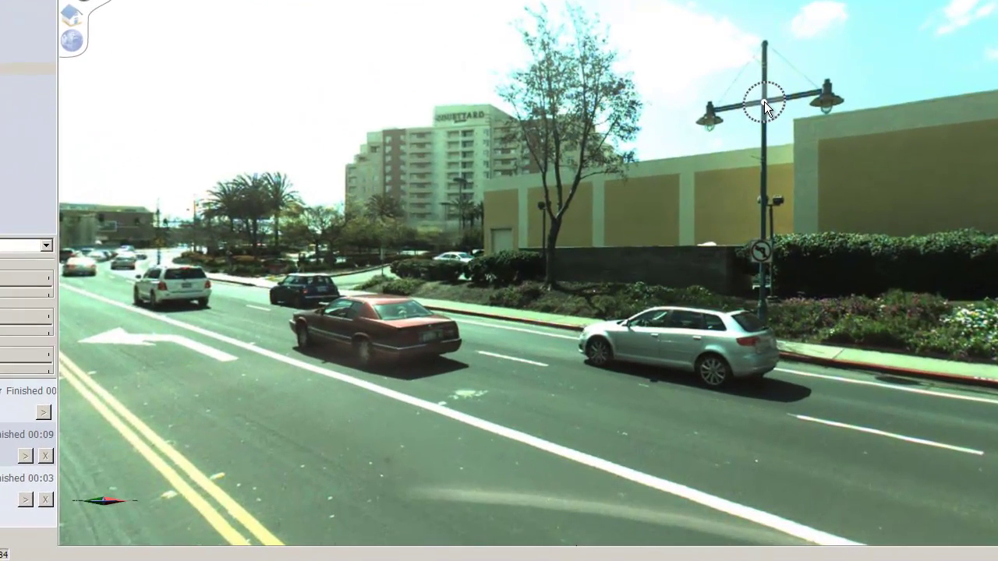
left_click(764, 101)
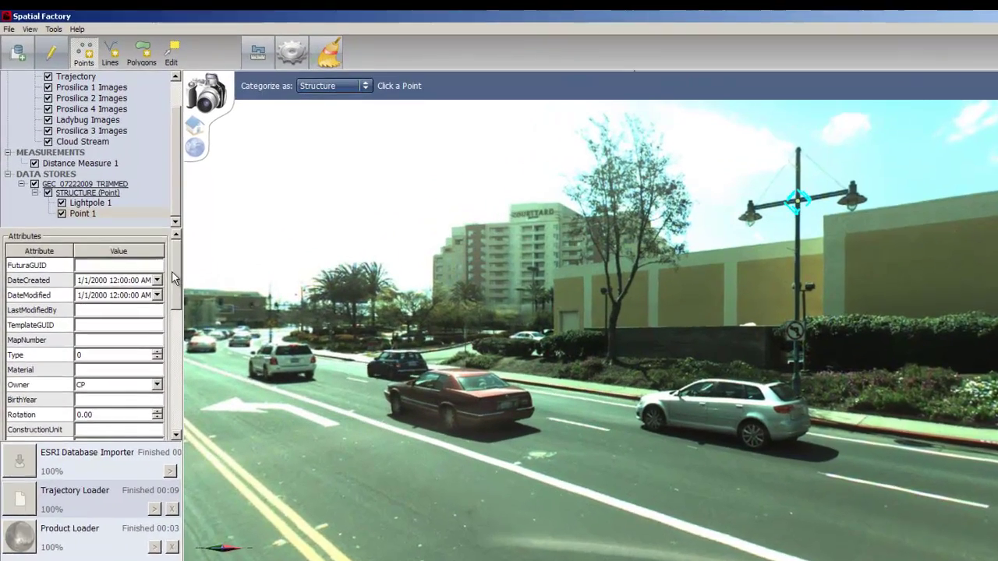
left_click_drag(173, 278, 179, 402)
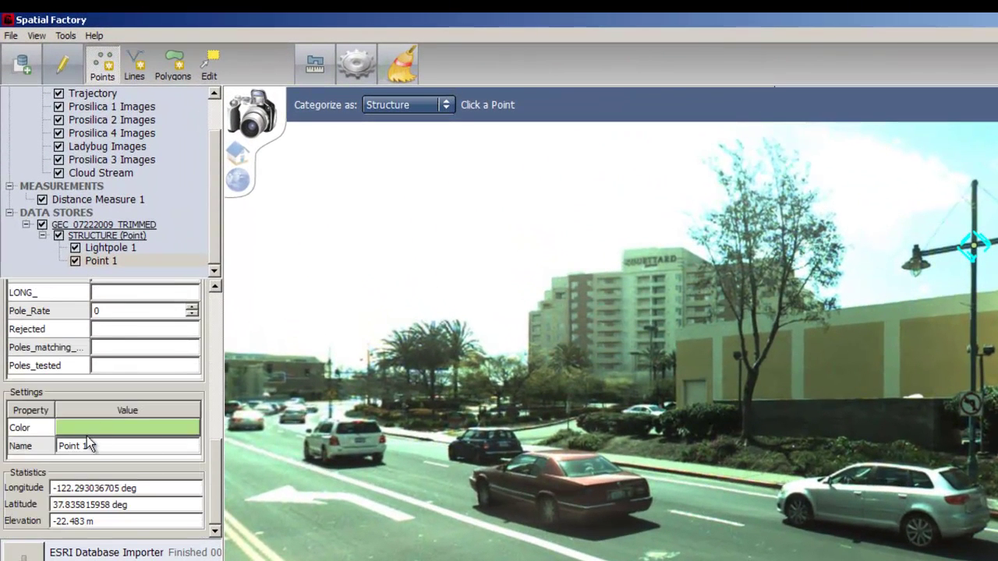
left_click_drag(92, 446, 38, 451)
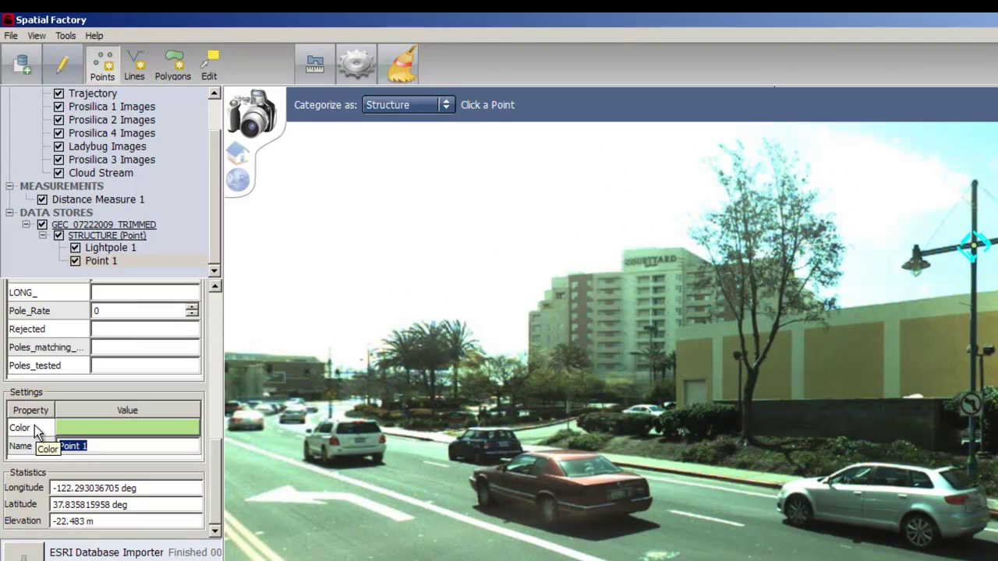
type("Lightpole 2")
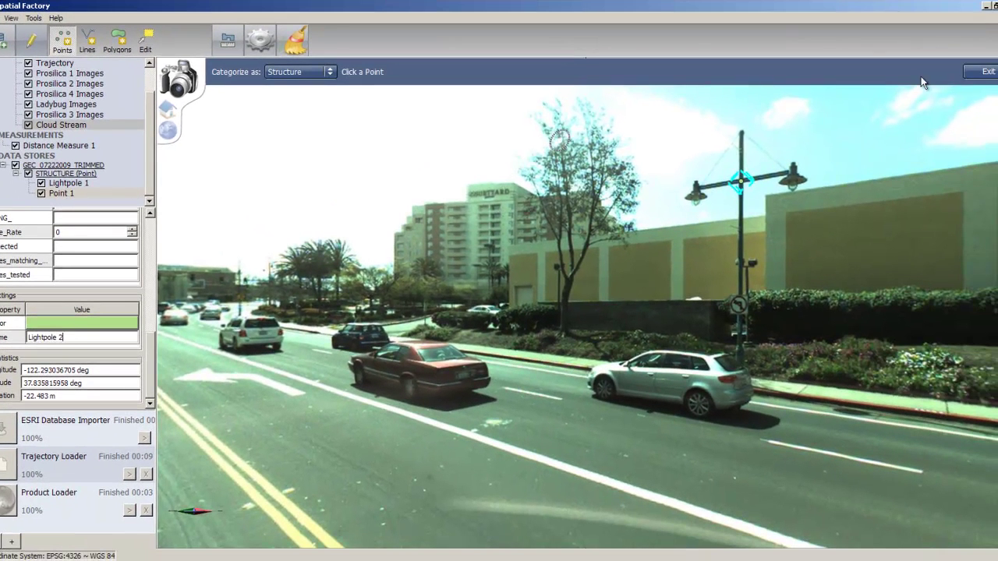
left_click(987, 72)
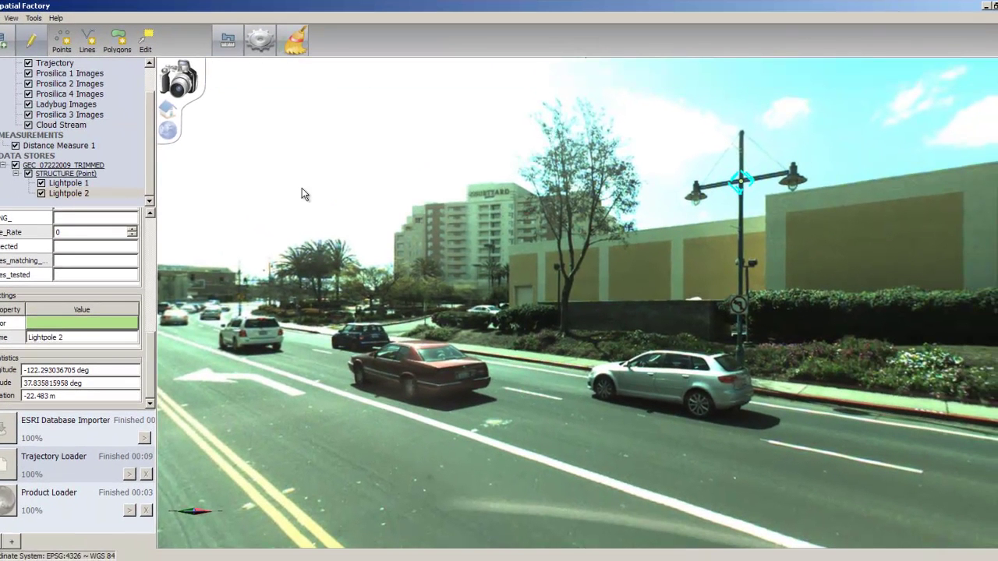
scroll(149, 154, "up", 2)
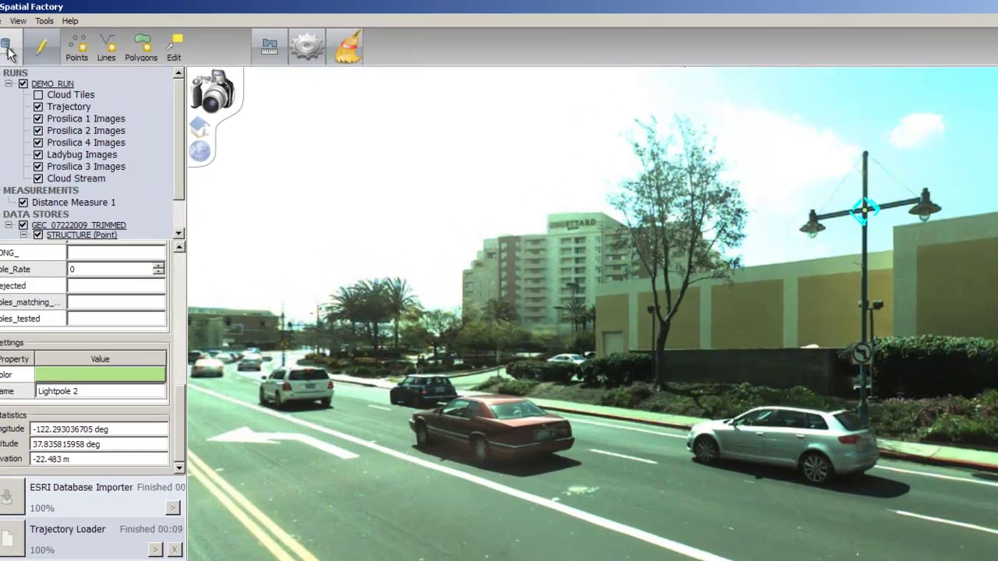
- Export the STRUCTURE (Point) layer in ArcGIS Personal Geodatabase format
left_click(3, 40)
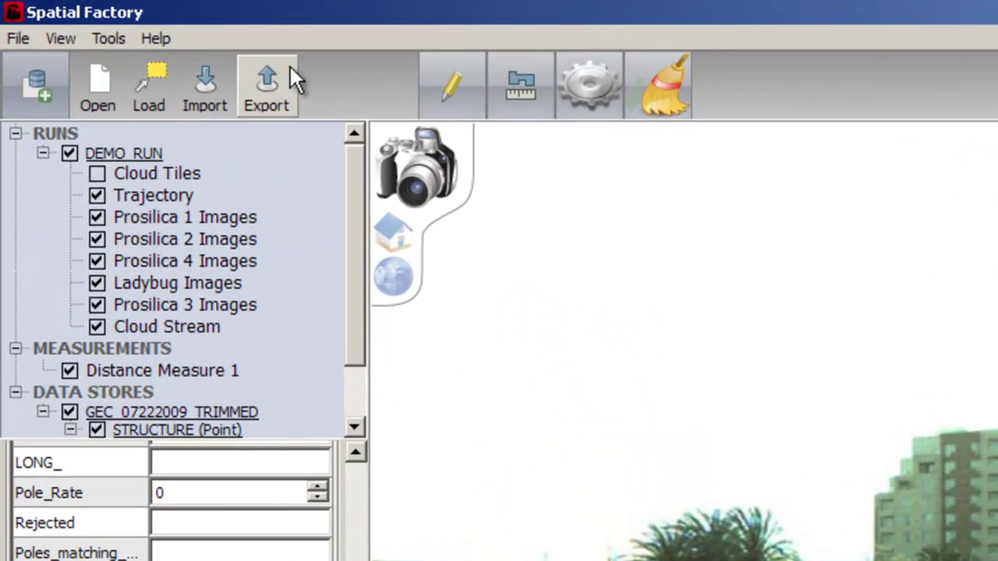
left_click(262, 92)
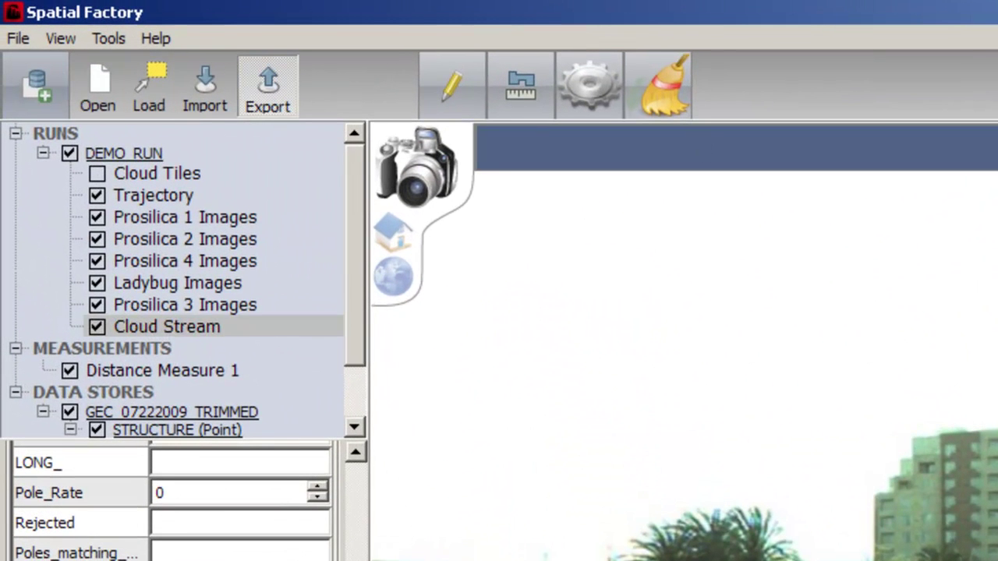
left_click(194, 366)
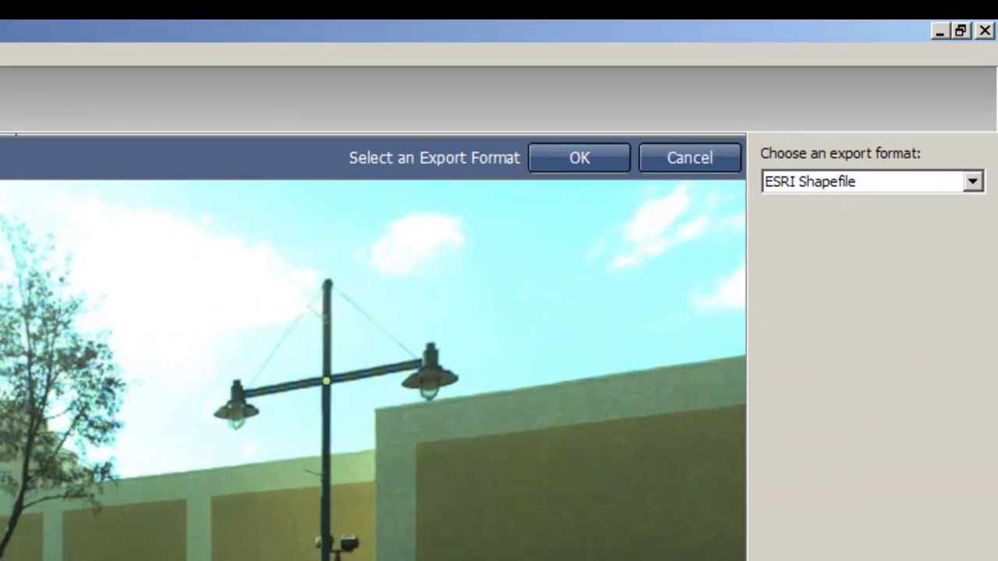
left_click(985, 88)
left_click(954, 222)
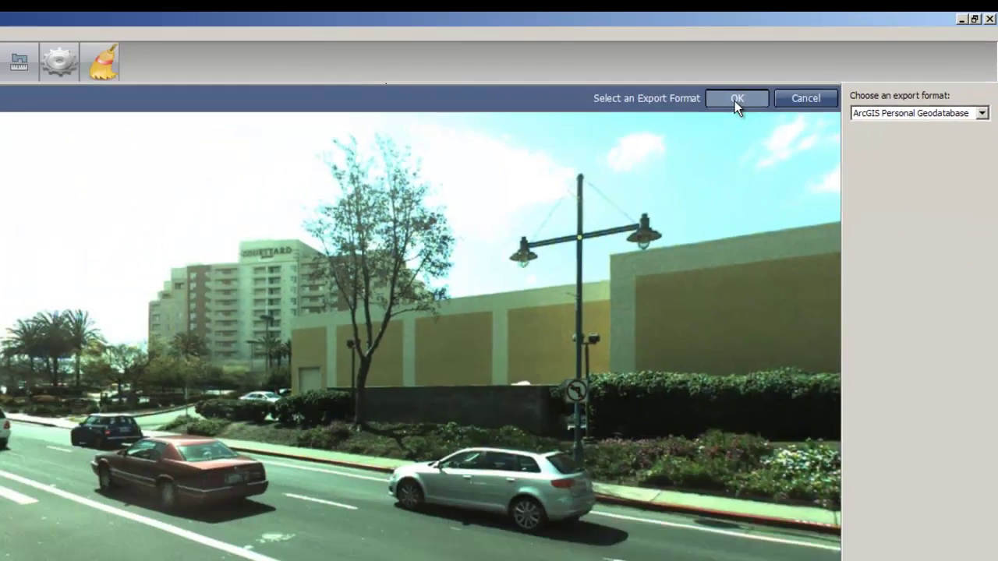
left_click(579, 160)
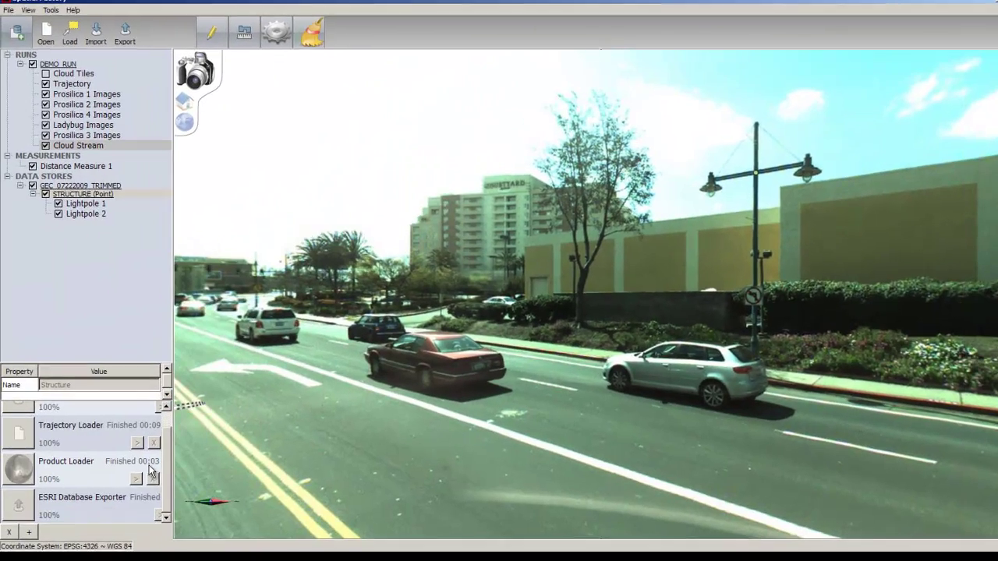